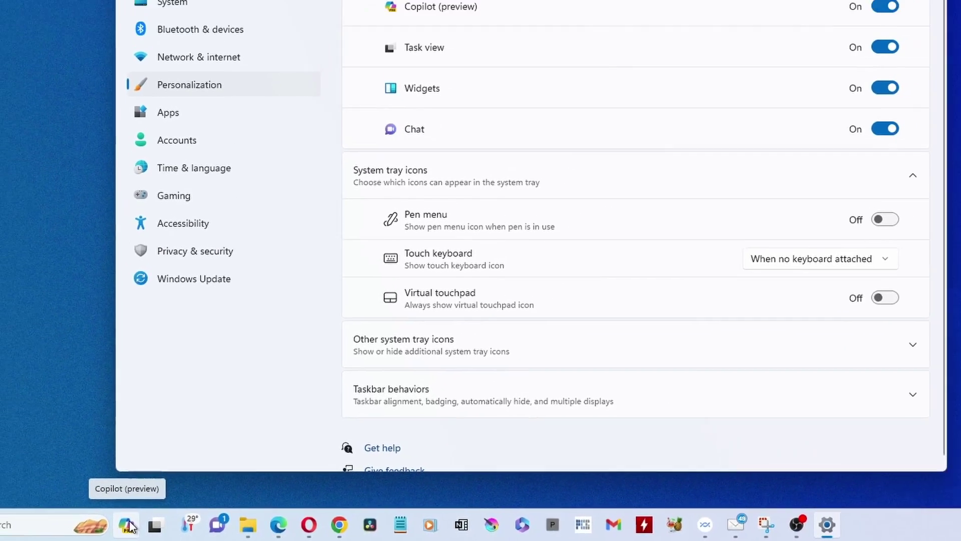
Close the Settings window, open the Copilot pane from the desktop and hide it again
click(732, 36)
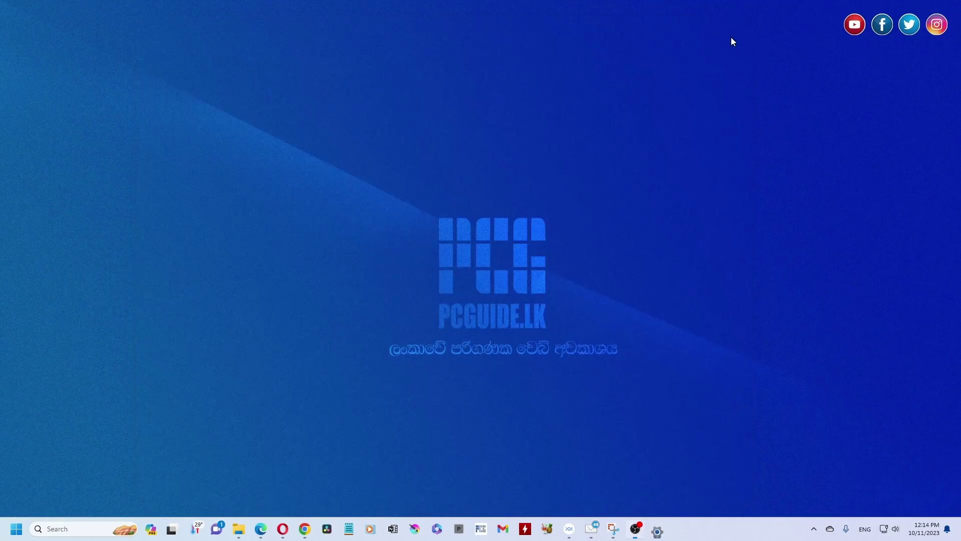
click(150, 530)
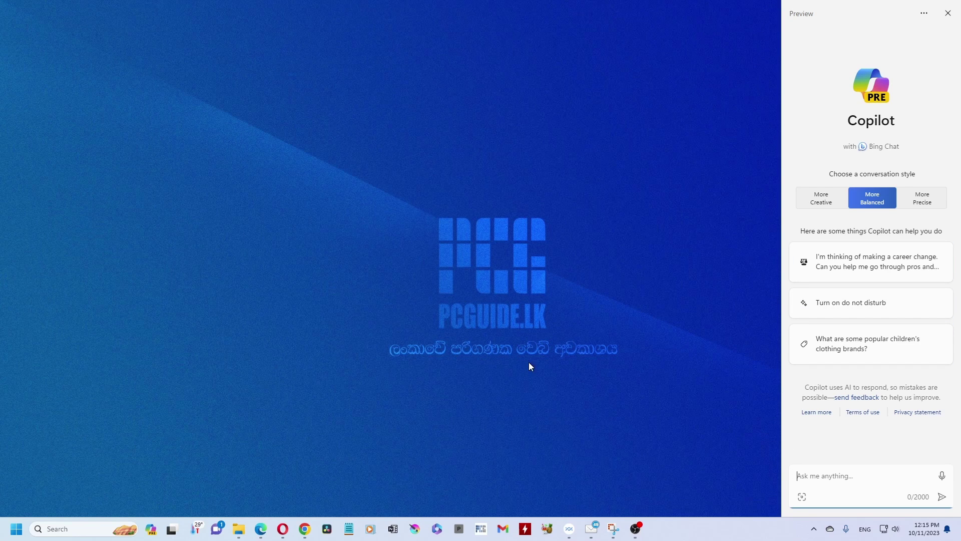
click(698, 107)
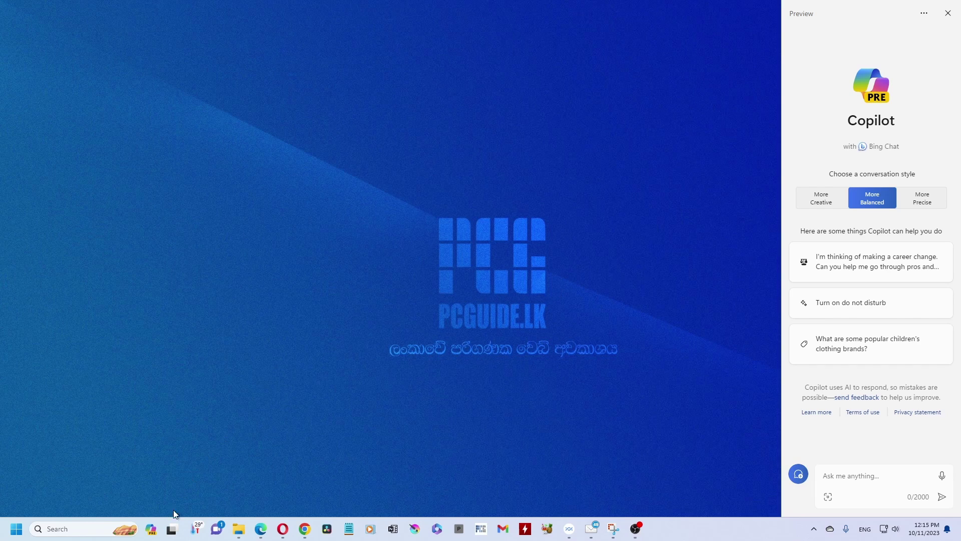
key(super+c)
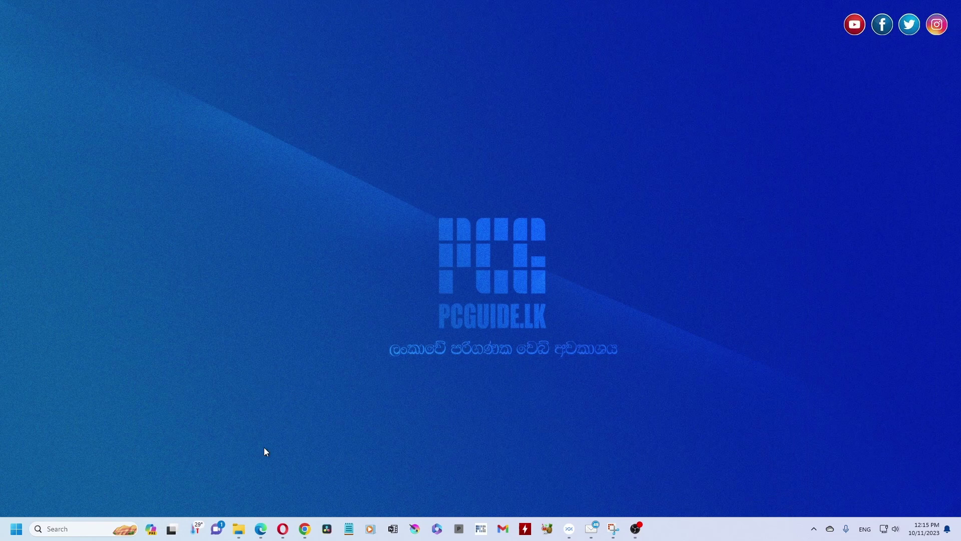
Switch to Edge, open Copilot beside the browser window, minimize Edge and place the cursor in Copilot's prompt box
click(259, 528)
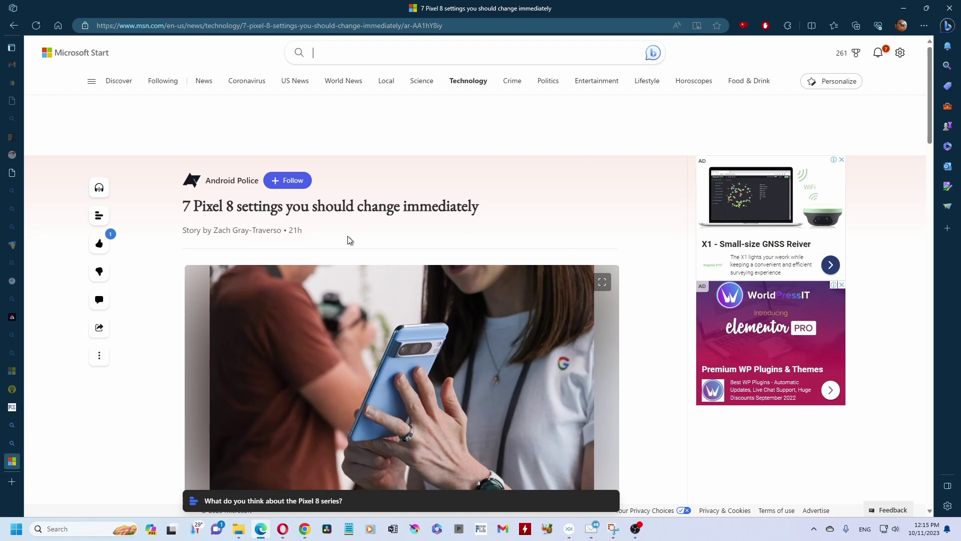
click(151, 529)
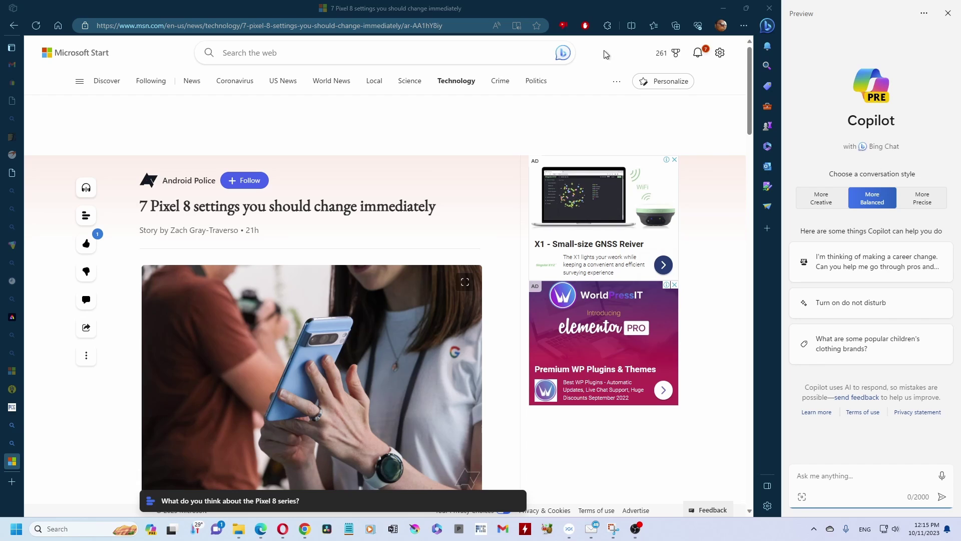
click(723, 9)
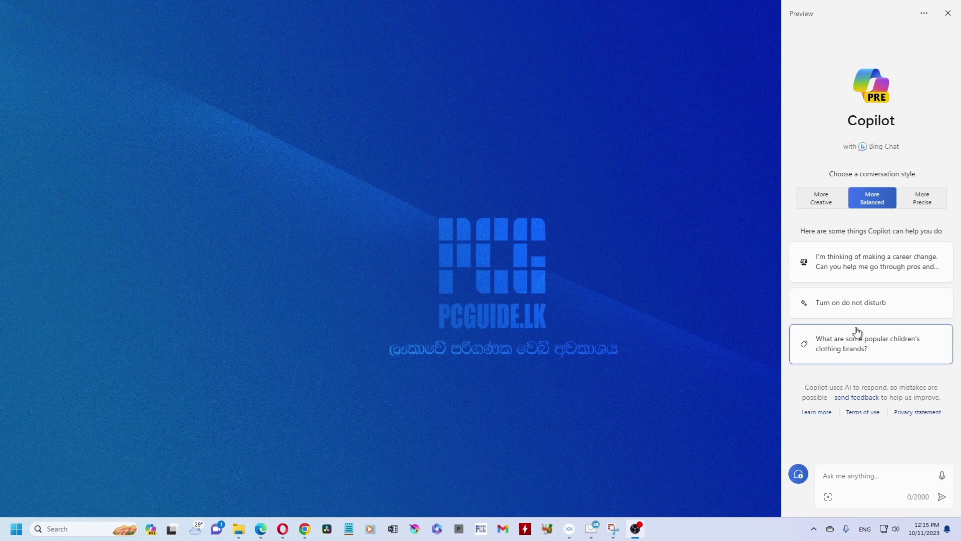
click(841, 481)
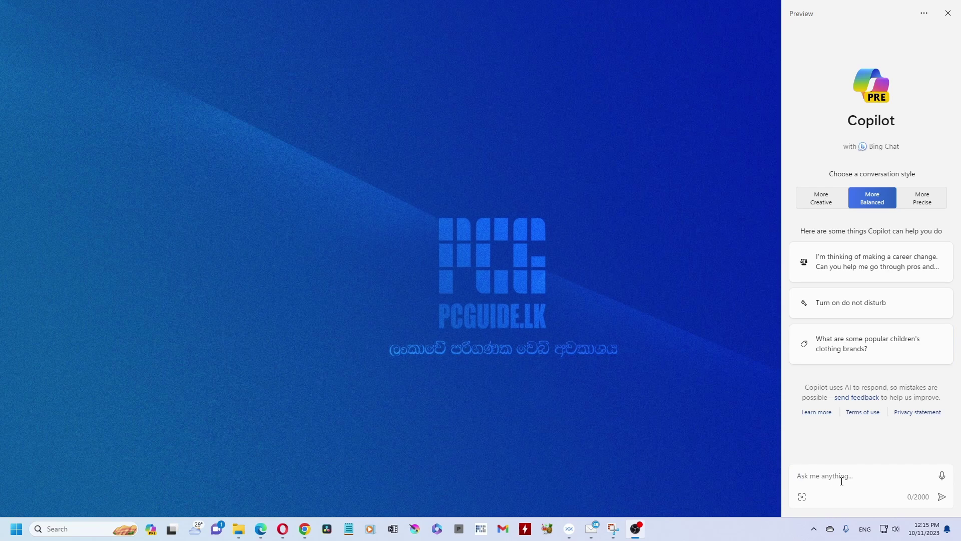
click(815, 479)
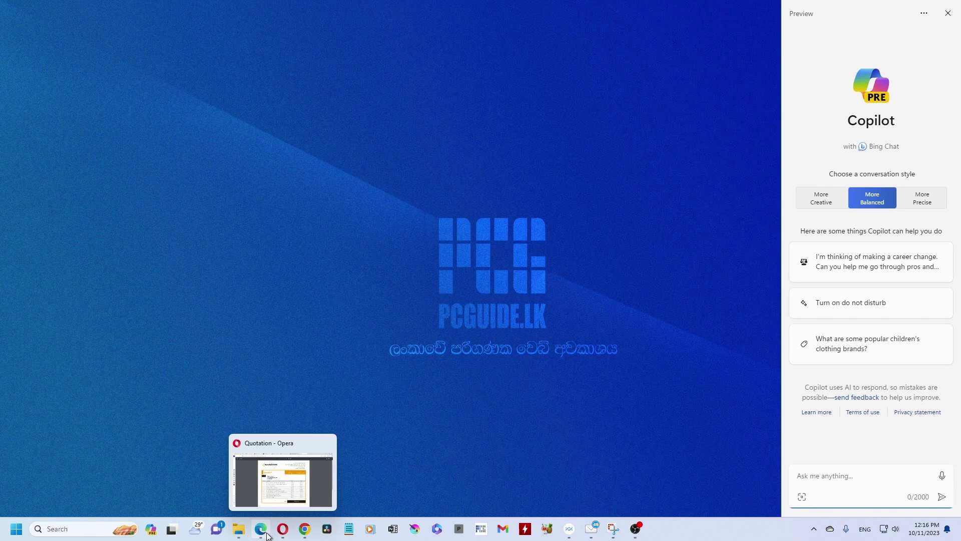
Switch back to Edge, open its Bing Chat sidebar and submit the suggested "Open Notepad" prompt
click(281, 504)
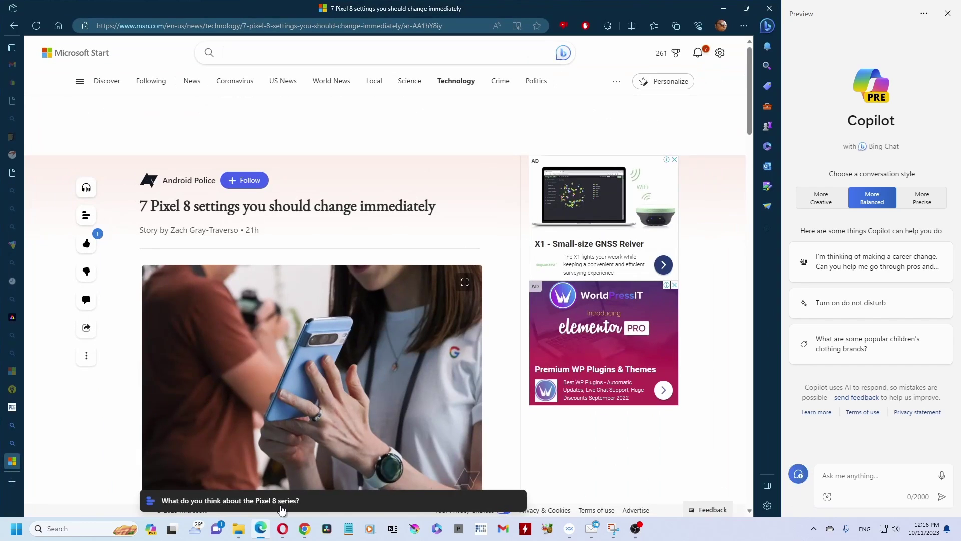
click(768, 26)
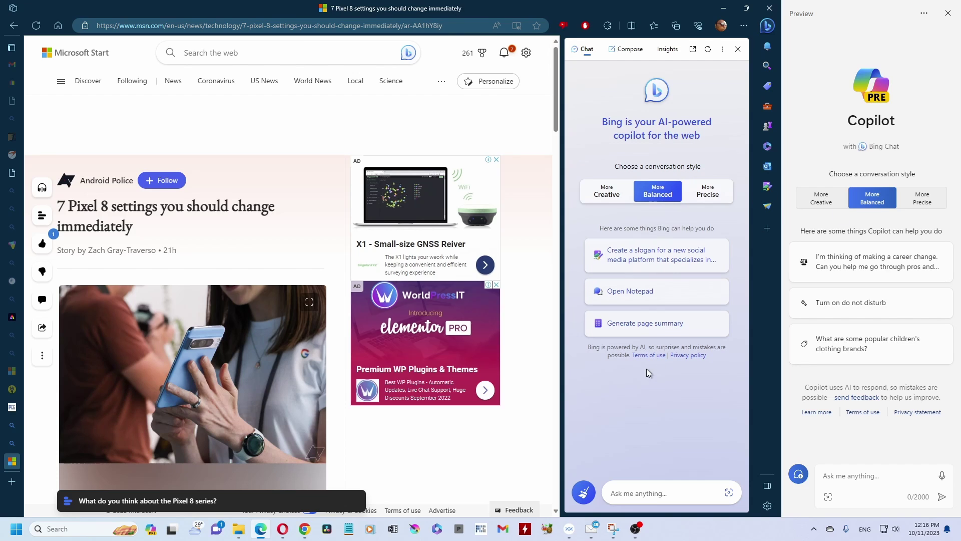
click(645, 295)
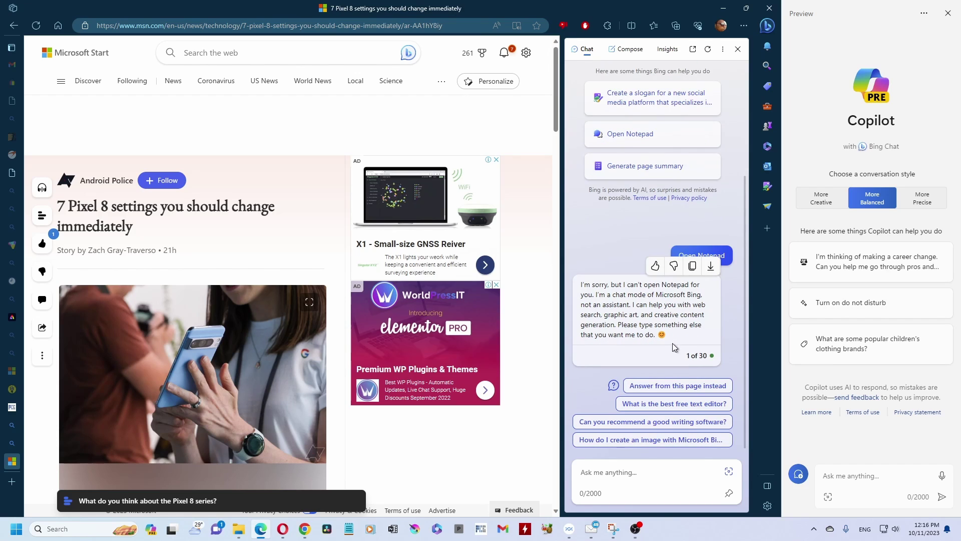
scroll(641, 261, up, 2)
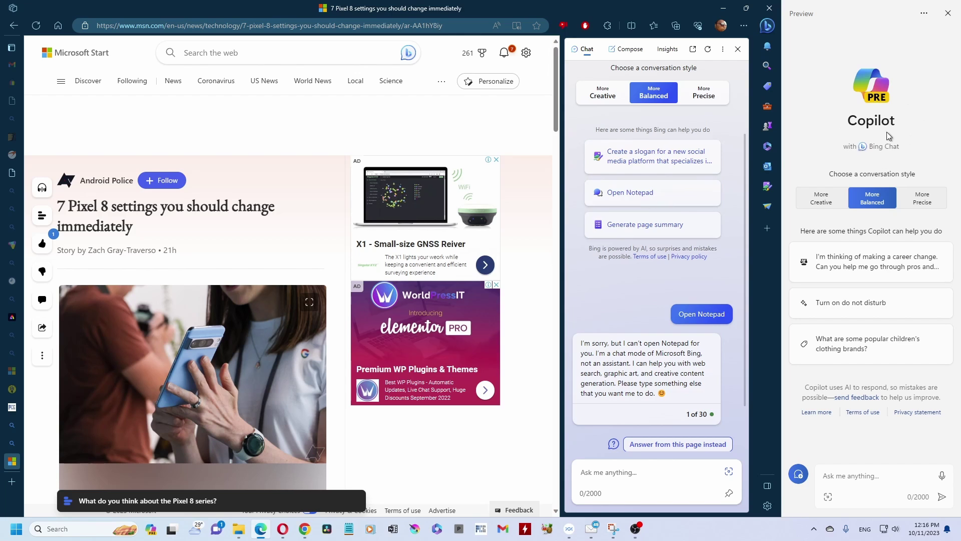
mouse_move(632, 351)
Minimize Edge, ask Copilot to "open notepad" and accept its offer to open the app
click(723, 8)
click(818, 480)
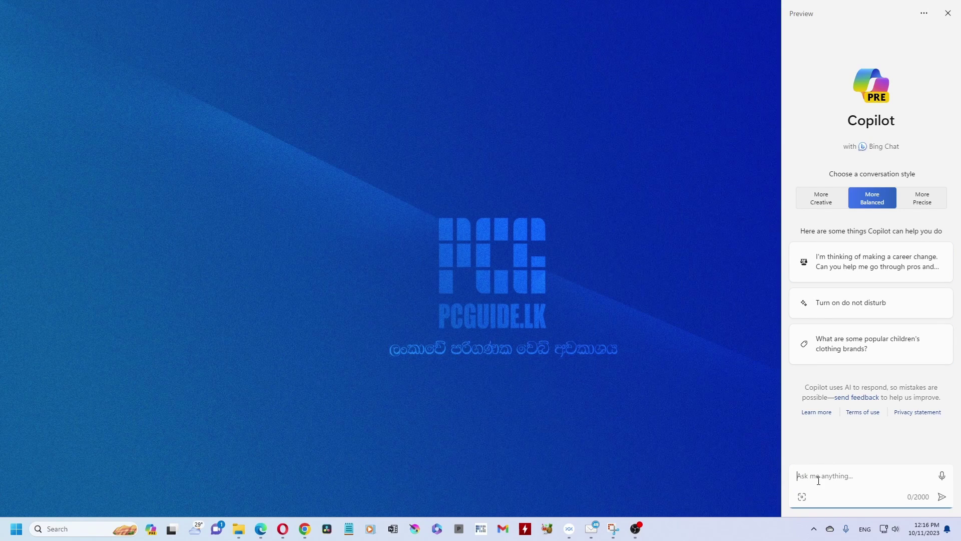
text(open notepad)
key(Return)
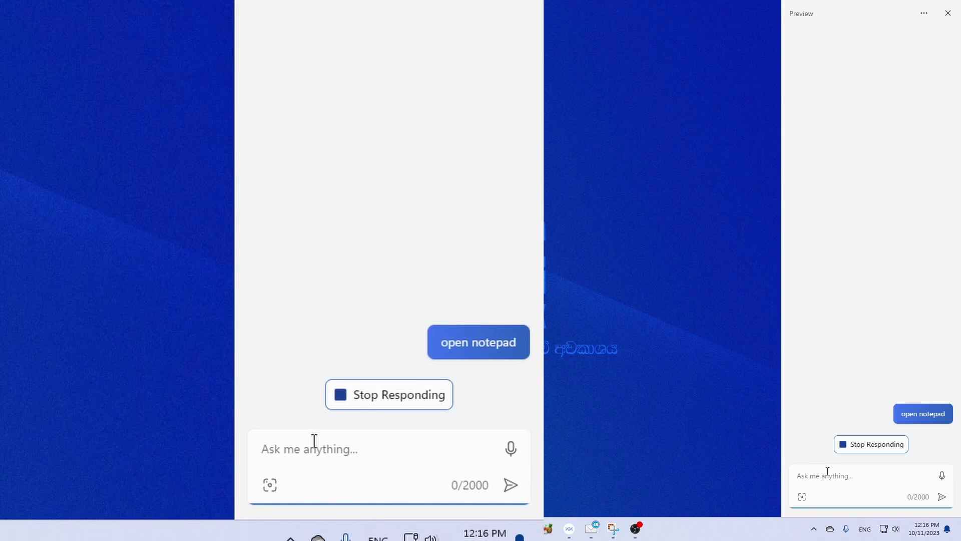
mouse_move(929, 414)
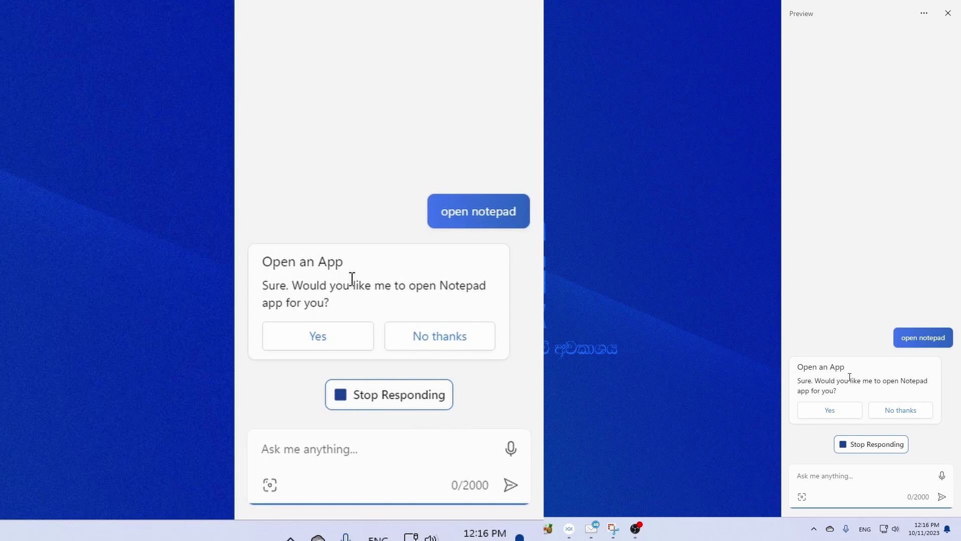
click(823, 412)
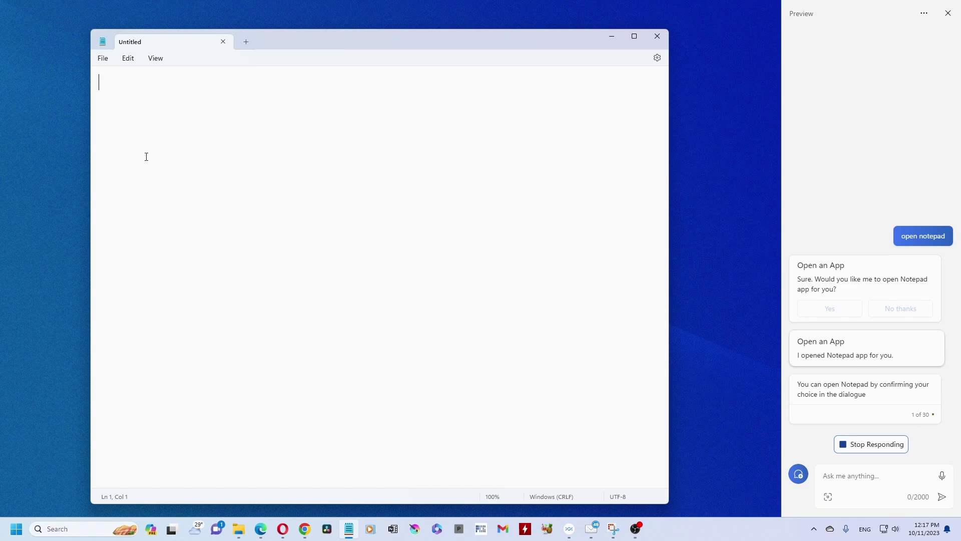
Close Notepad, bring up Edge to compare the Bing Chat reply with Copilot's, and minimize Edge
click(655, 38)
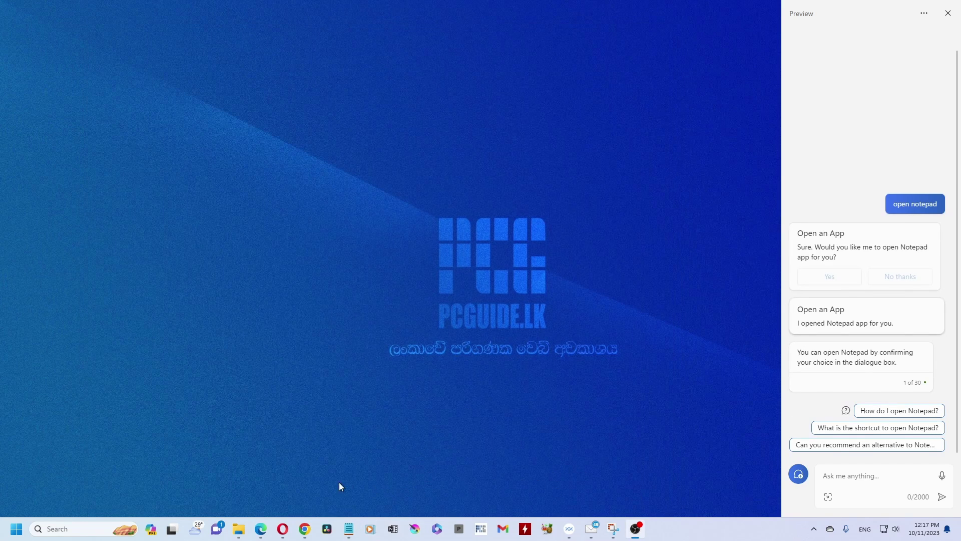
click(261, 529)
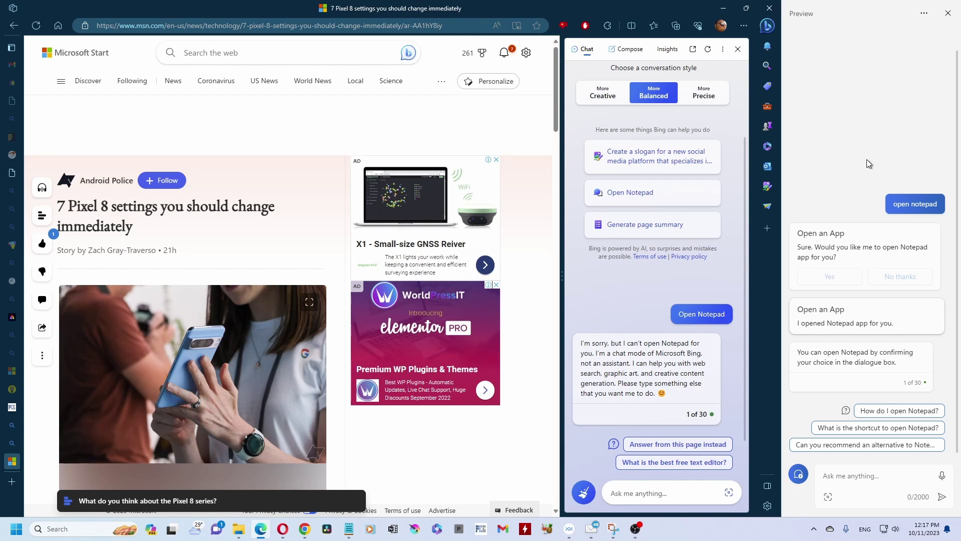
click(723, 8)
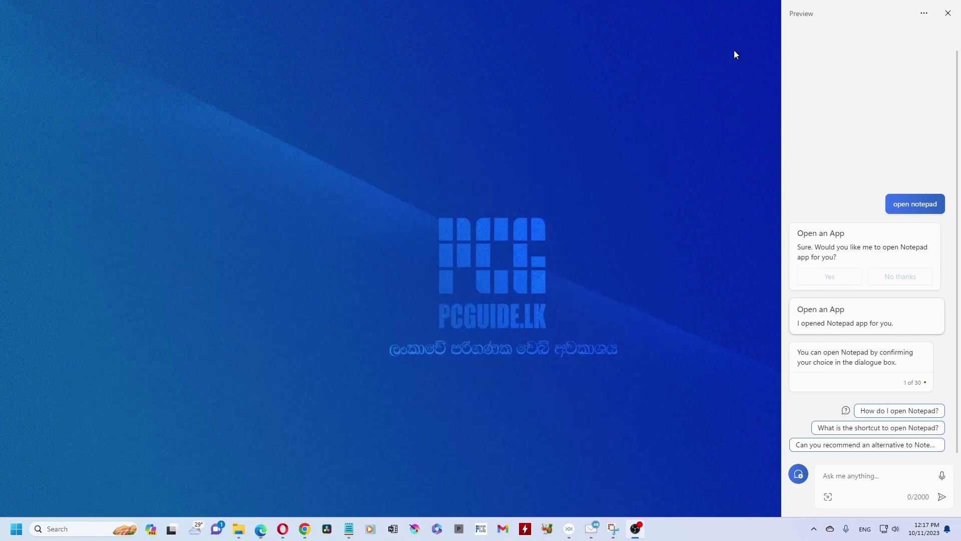
Ask Copilot by voice to "Open Notepad", accept its offer to open the app and close the Notepad window
click(861, 480)
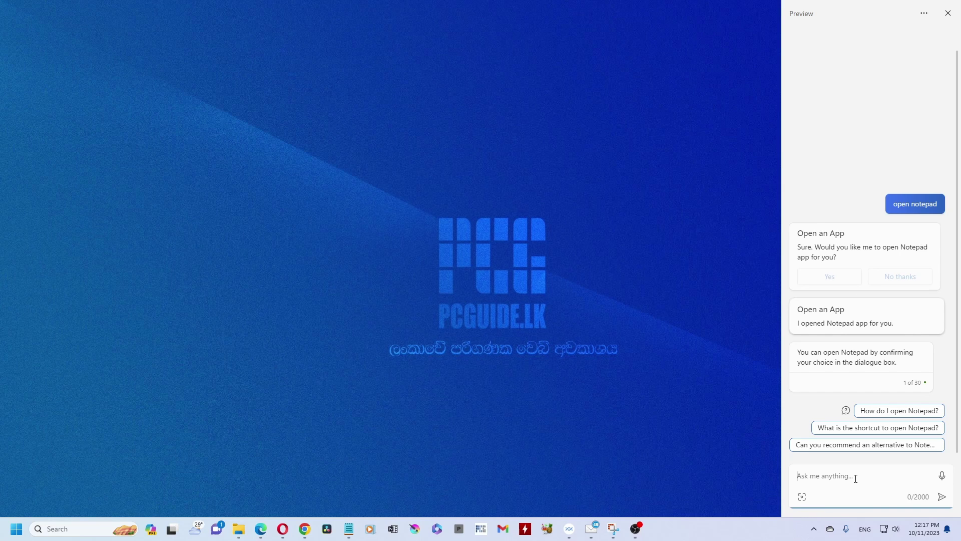
click(941, 476)
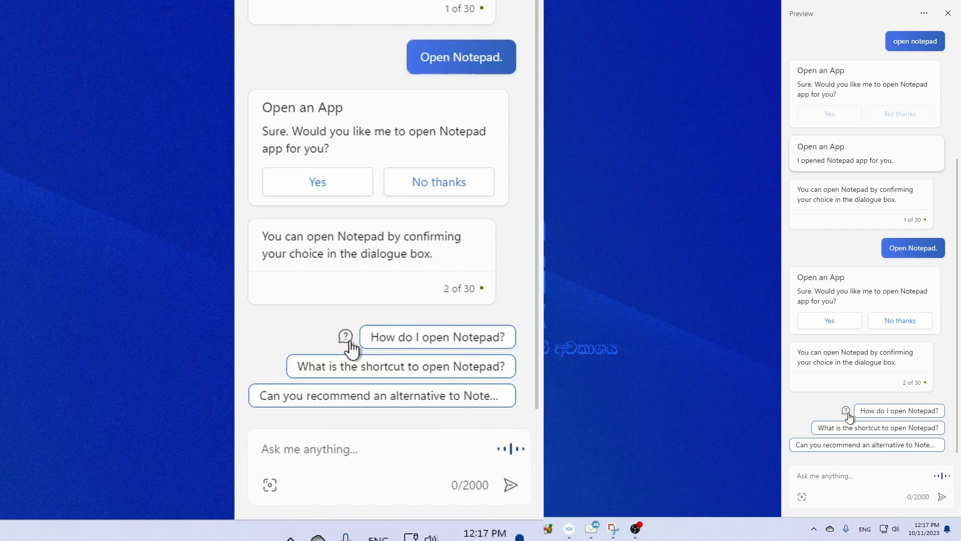
mouse_move(338, 291)
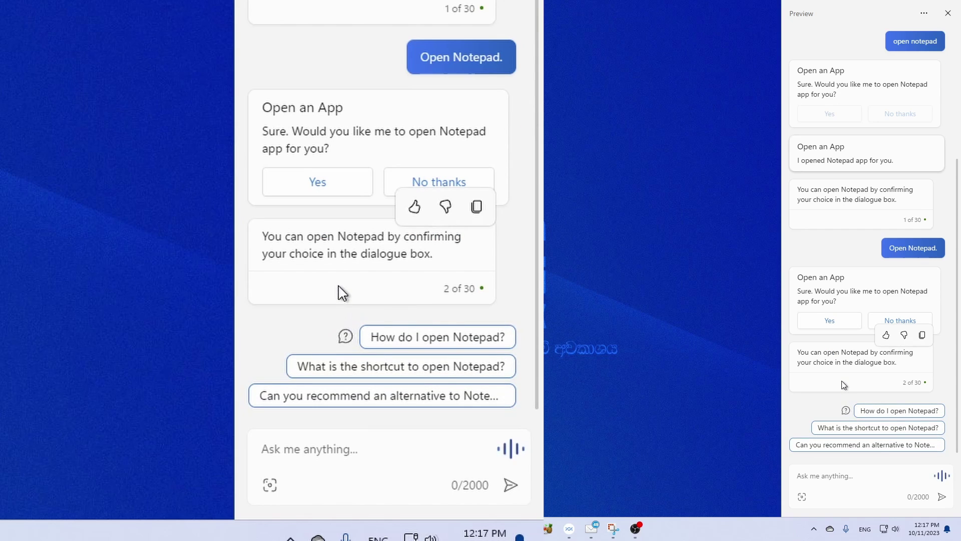
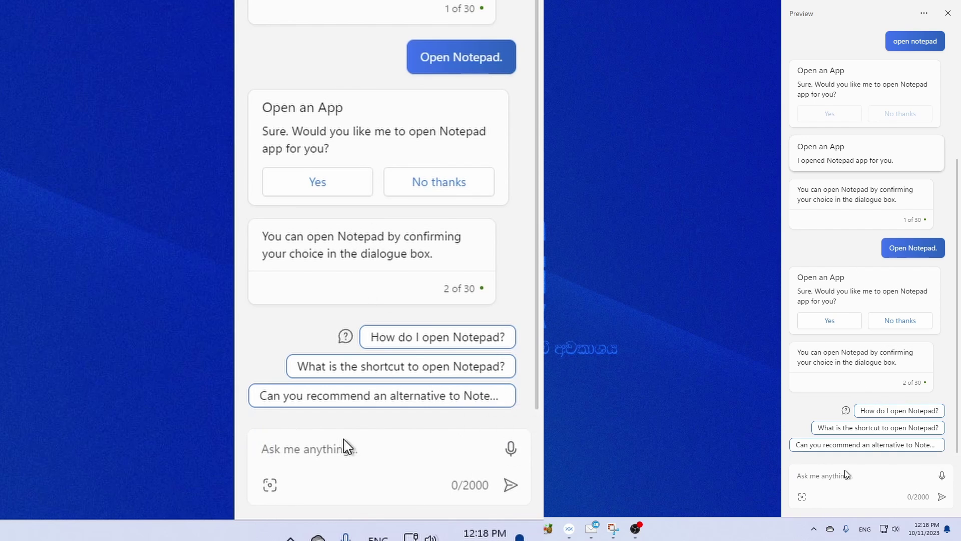
mouse_move(886, 339)
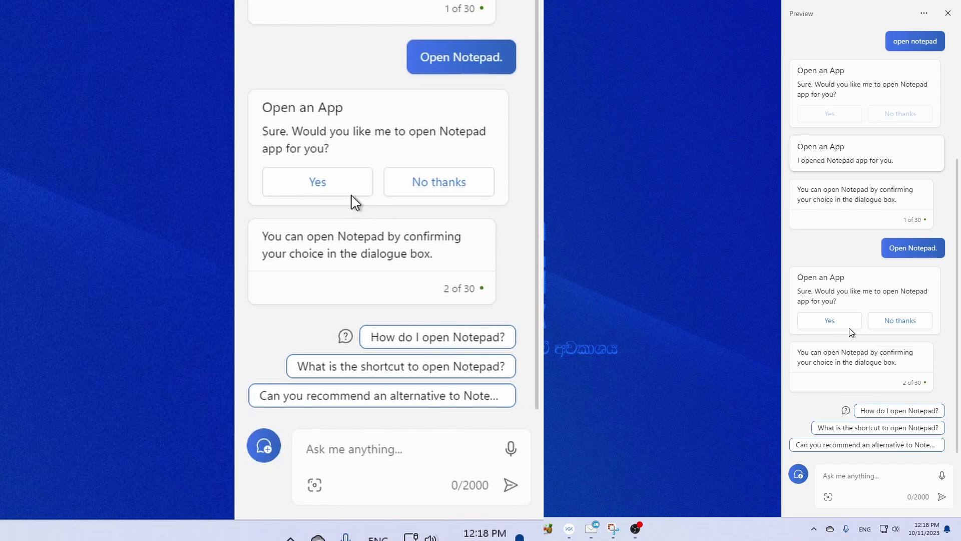
click(820, 317)
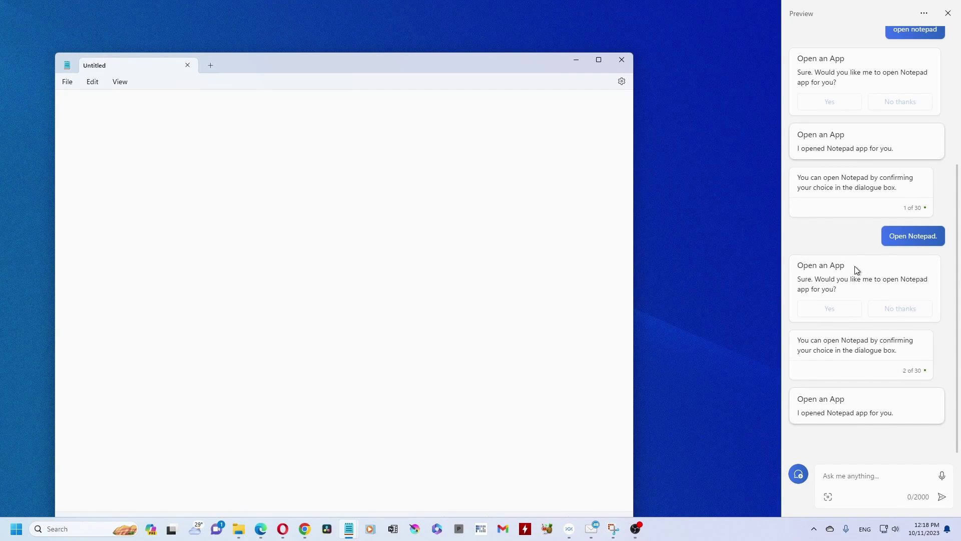
click(622, 60)
Ask Copilot by voice to "Open My Computer", accept opening File Explorer and close its window
click(941, 477)
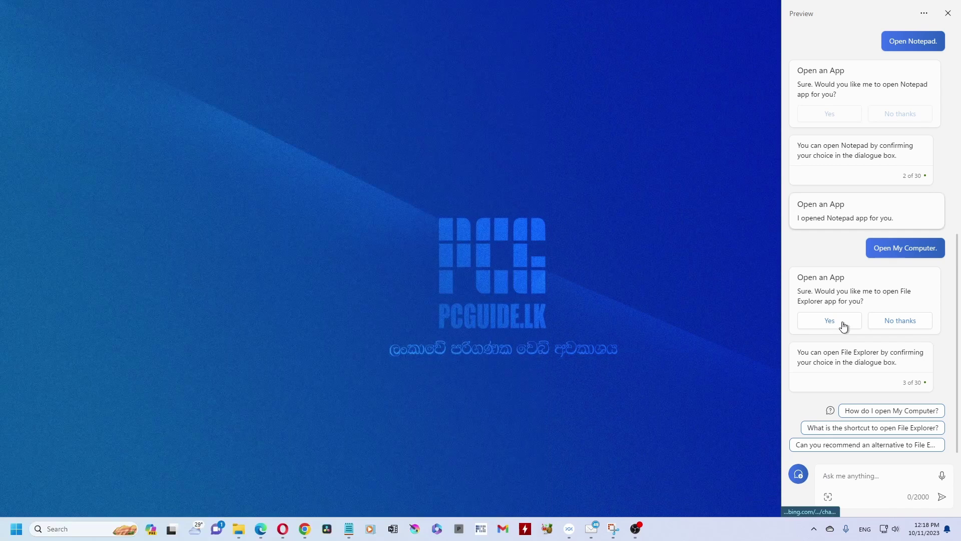
click(842, 322)
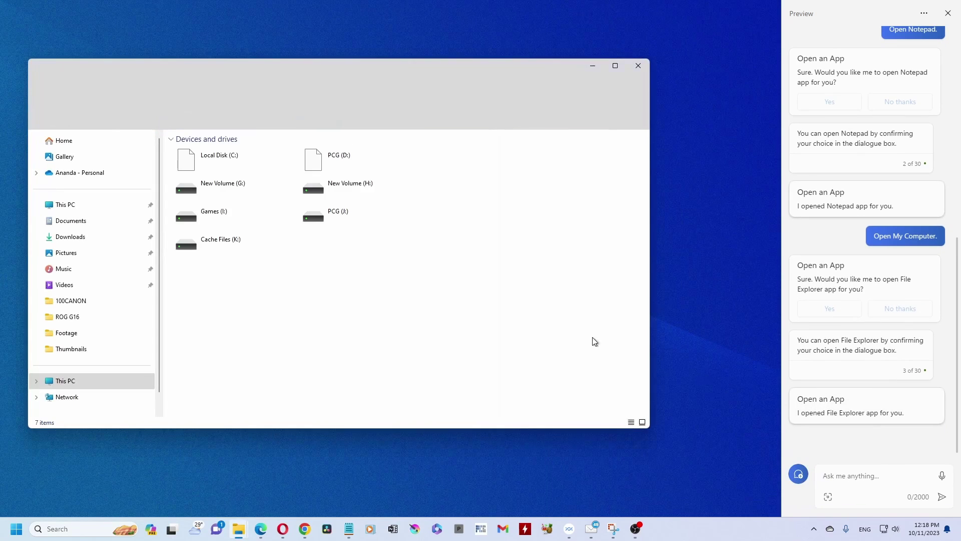
click(638, 66)
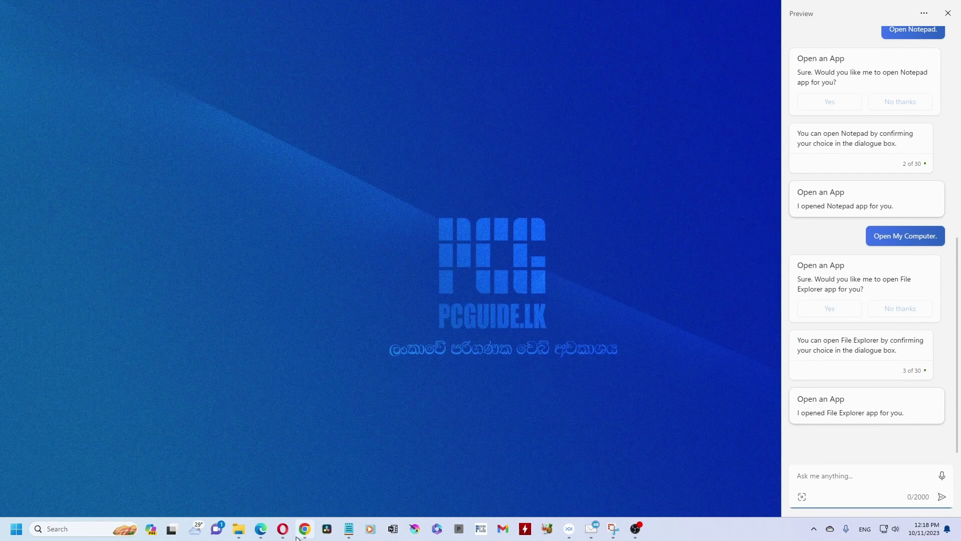
Look at the Bing Chat sidebar in Edge and minimize the browser to return to the desktop
click(261, 529)
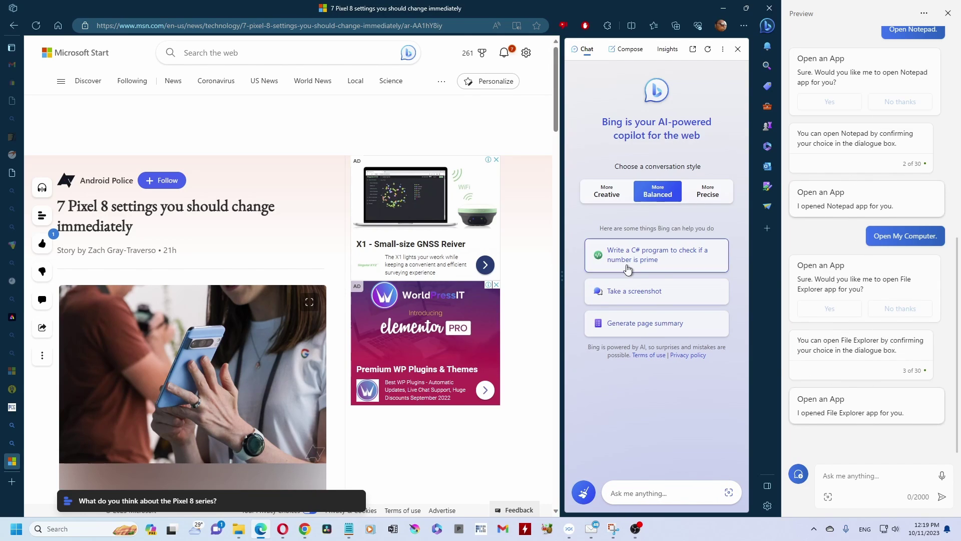
click(723, 8)
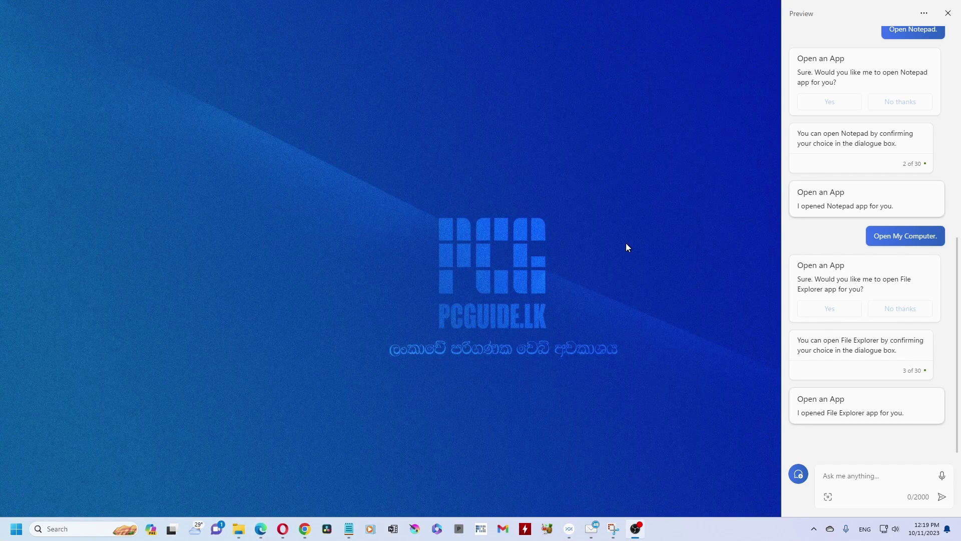
right_click(626, 243)
click(656, 288)
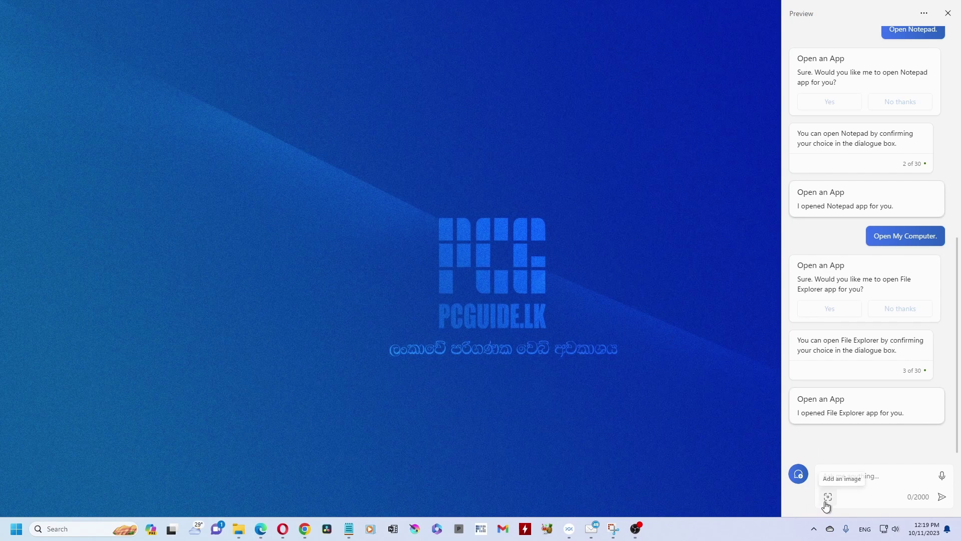
Upload intelraptorlakecache.jpg from the Downloads folder to Copilot with the prompt "describe this image"
click(802, 498)
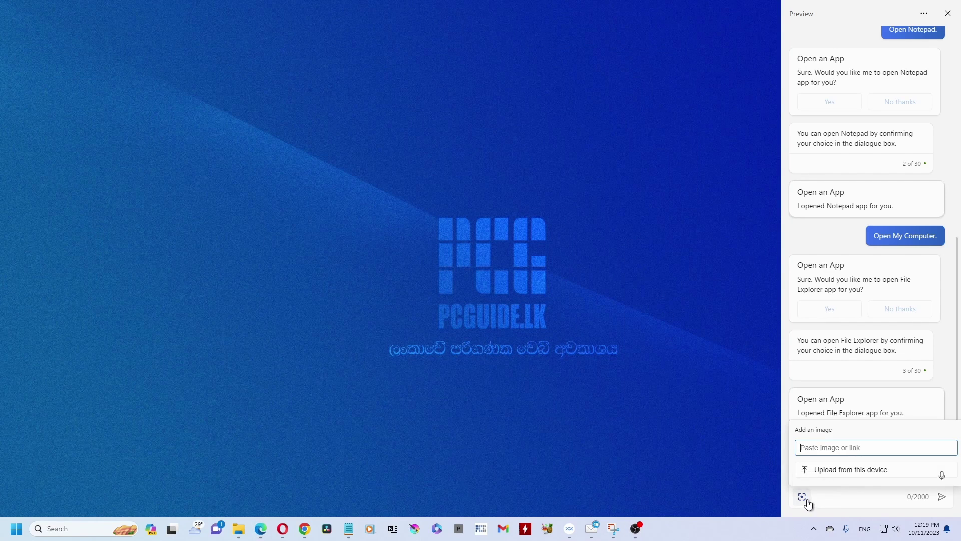
click(858, 470)
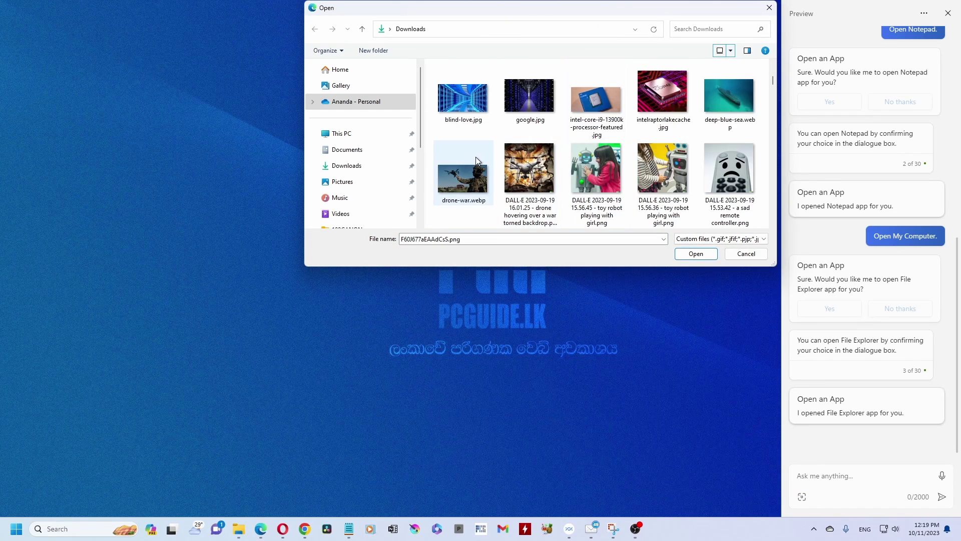
click(670, 91)
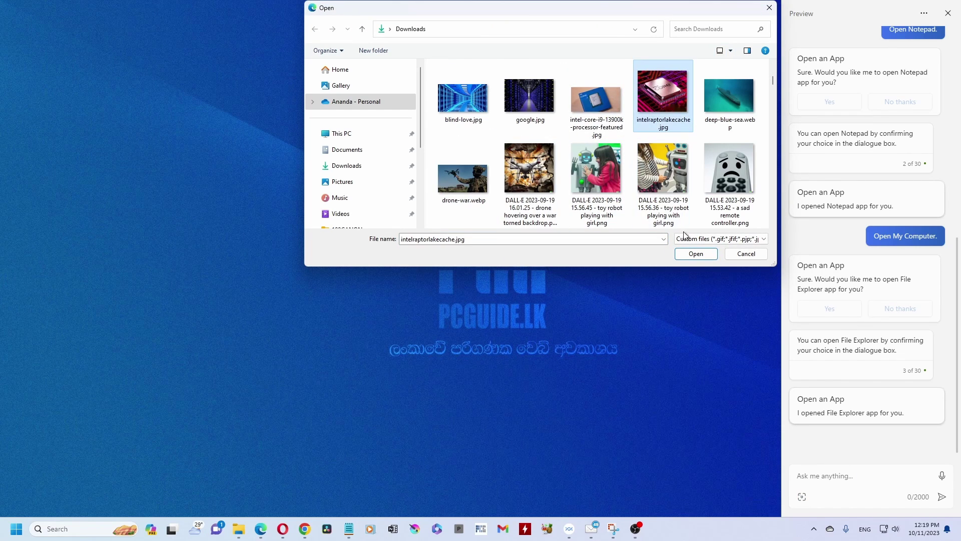
click(696, 254)
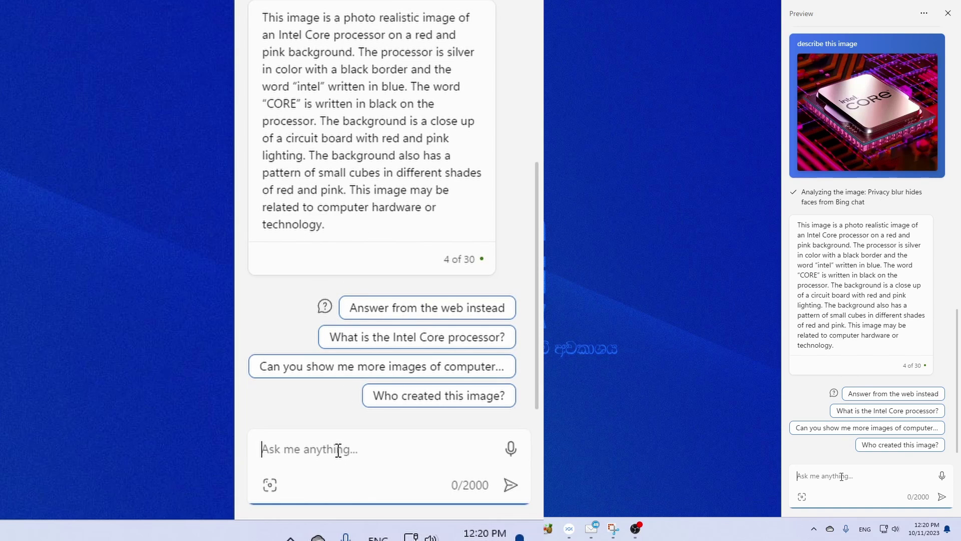
Ask Copilot by voice to "Create a realistic image of a gaming PC with a cat" and browse the generated images in Bing Image Creator
click(511, 449)
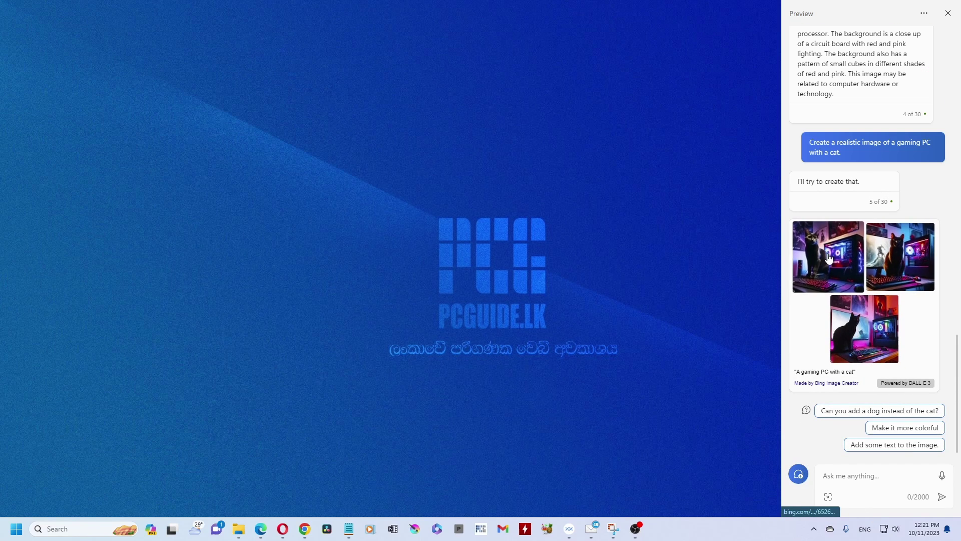
click(841, 266)
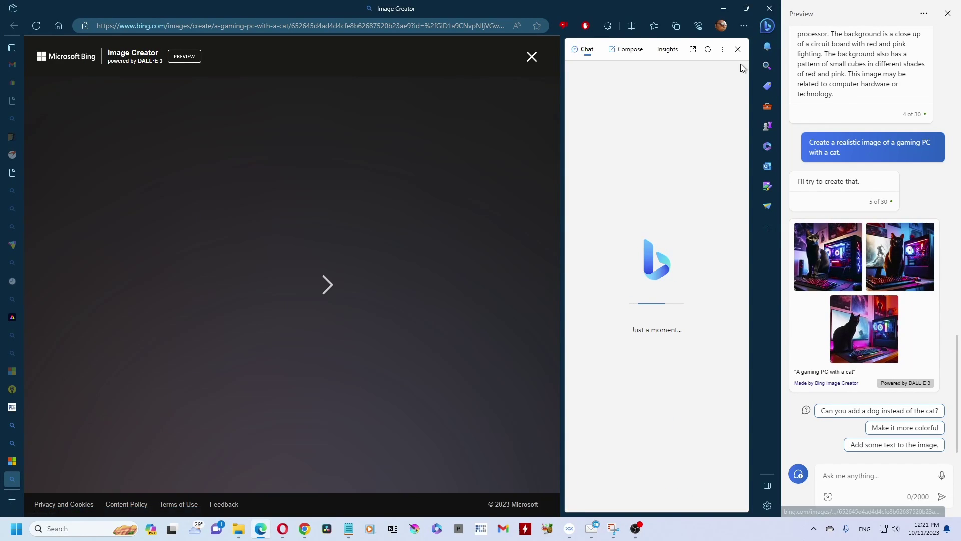
click(738, 49)
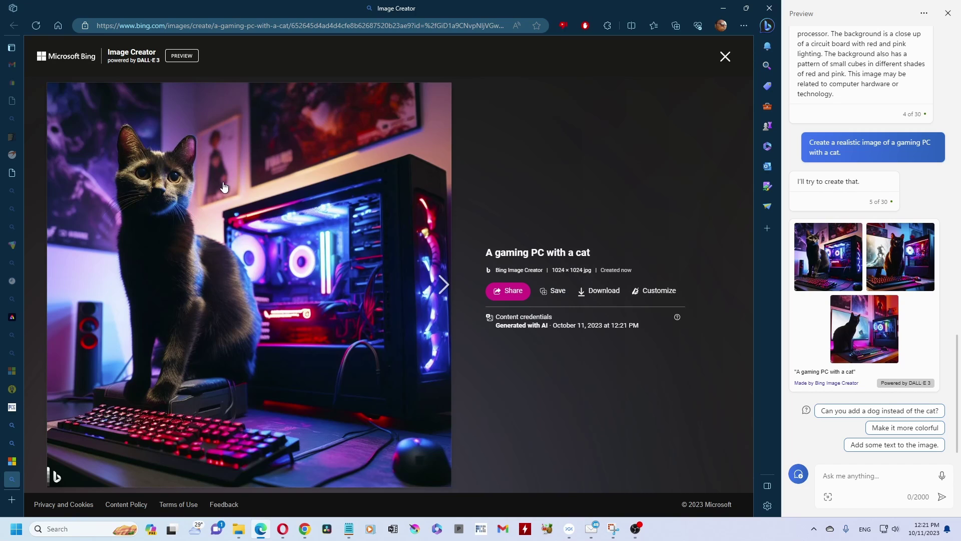
click(439, 285)
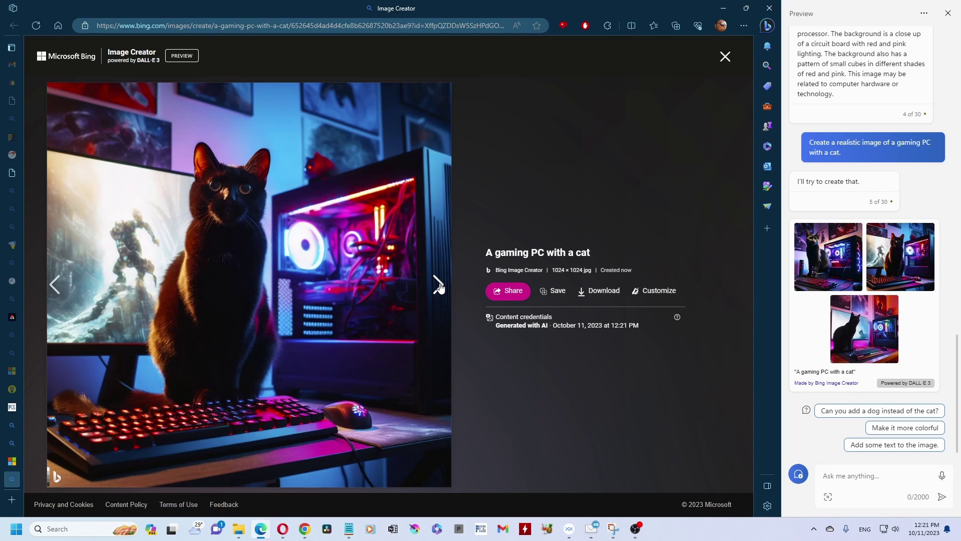
click(439, 284)
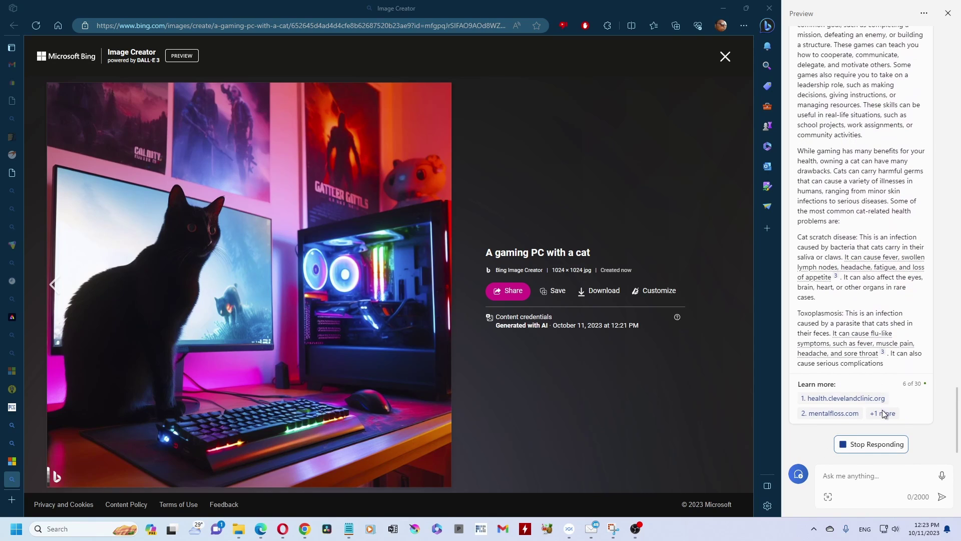
Stop the running reply, ask Copilot by voice to send the office an e-mail about missing work due to flu, and accept opening Outlook
click(882, 441)
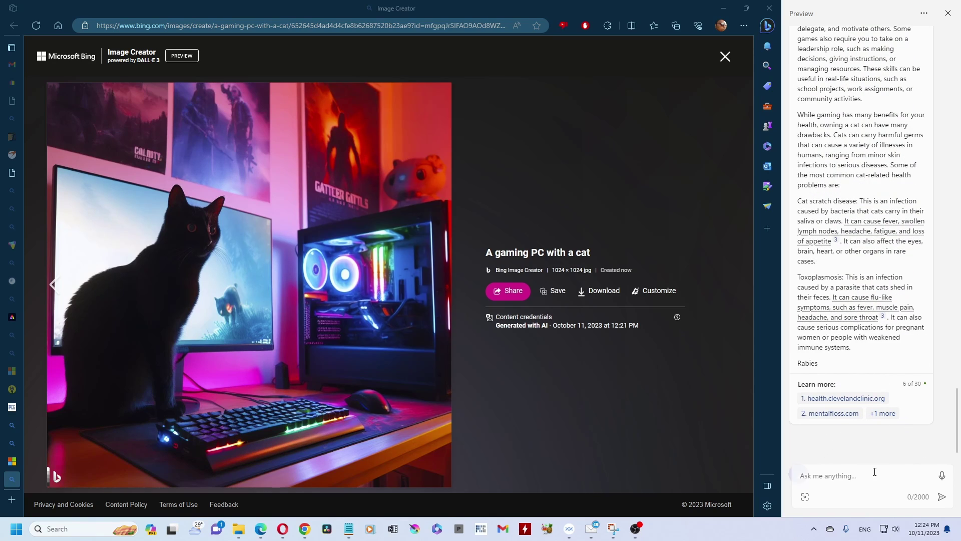
click(942, 475)
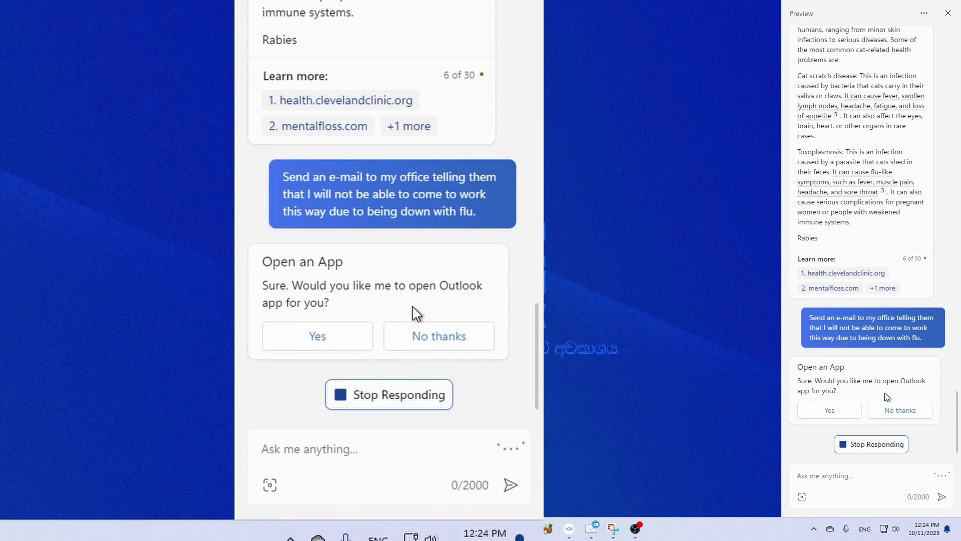
click(848, 413)
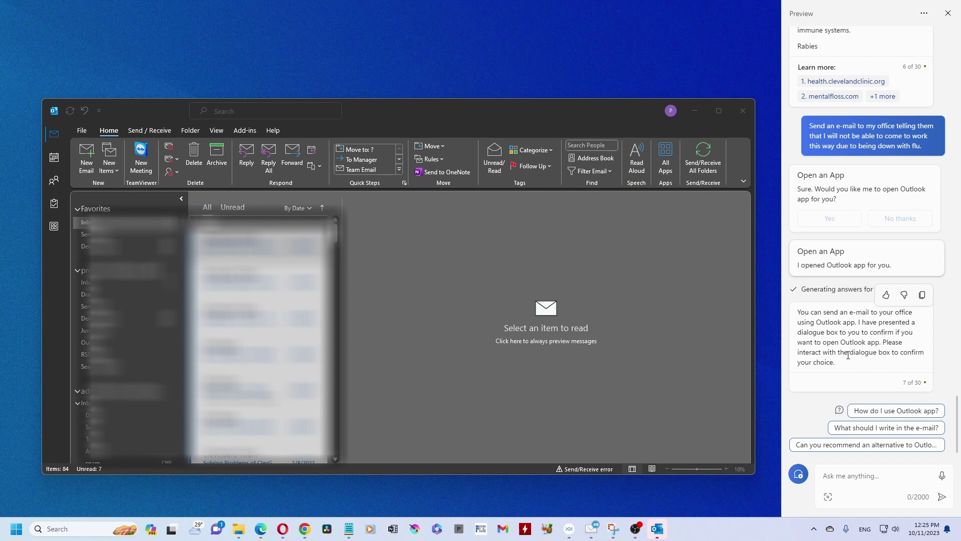
Ask Copilot to write an e-mail telling the office about missing work this week due to flu, review the draft and close Outlook
click(854, 476)
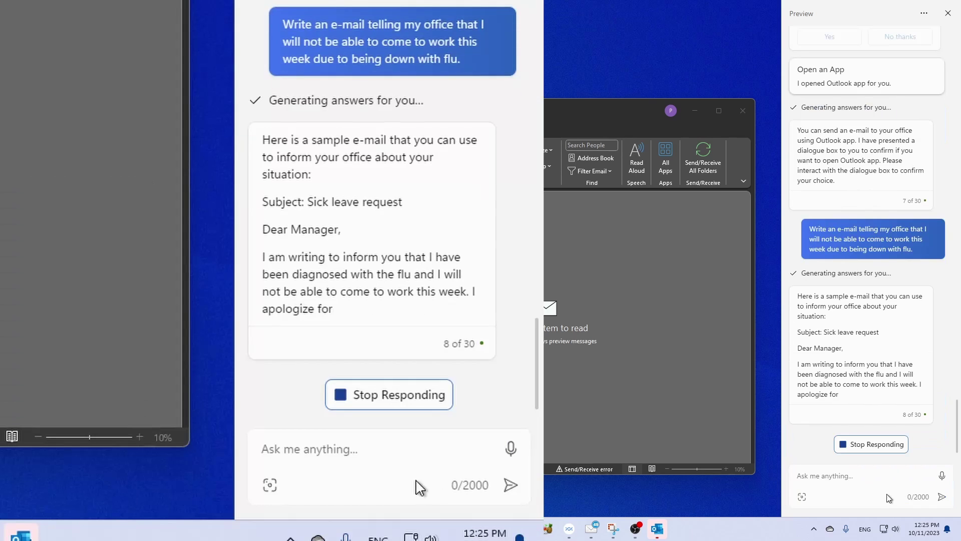
scroll(878, 368, up, 6)
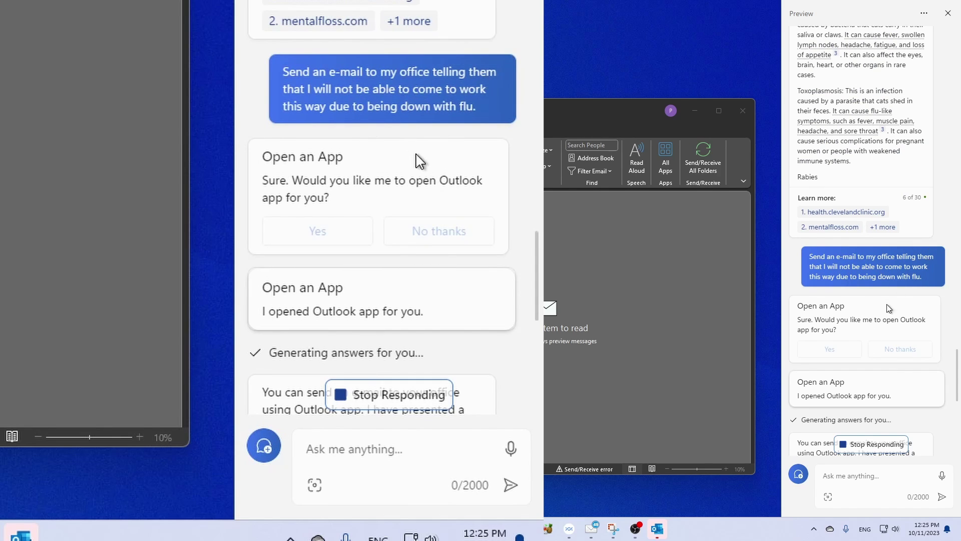
mouse_move(904, 281)
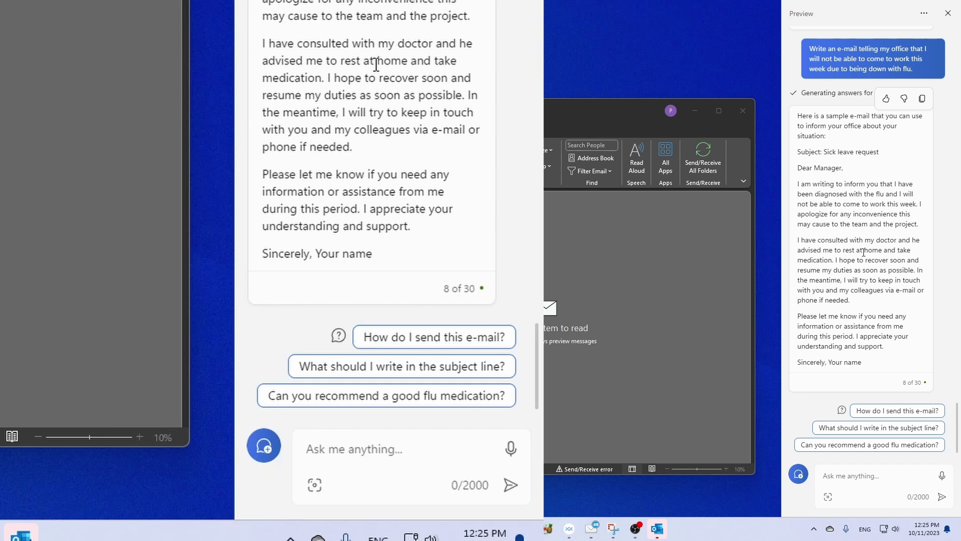
click(743, 111)
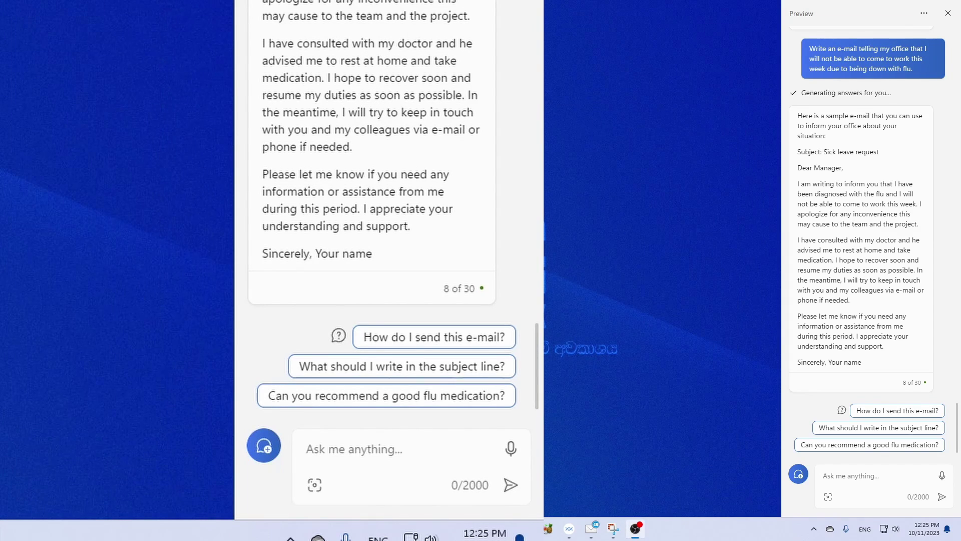
Switch to Edge and open the Fairphone upgrade article from the pcguide.lk home page
click(261, 529)
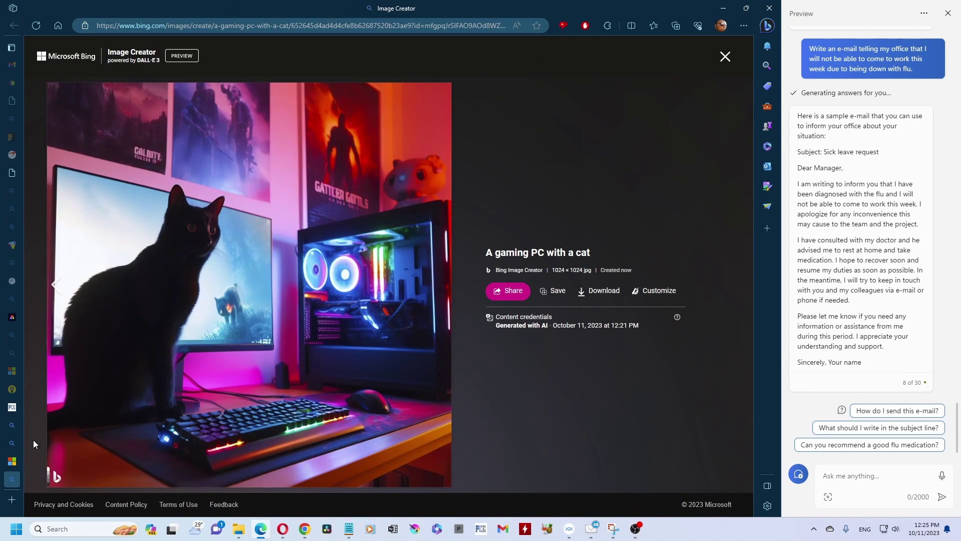
click(15, 408)
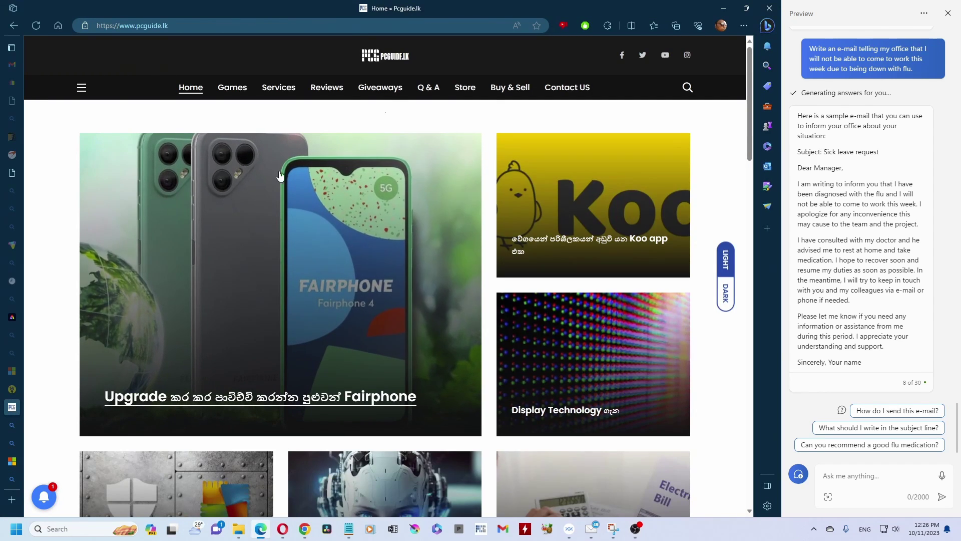
click(302, 401)
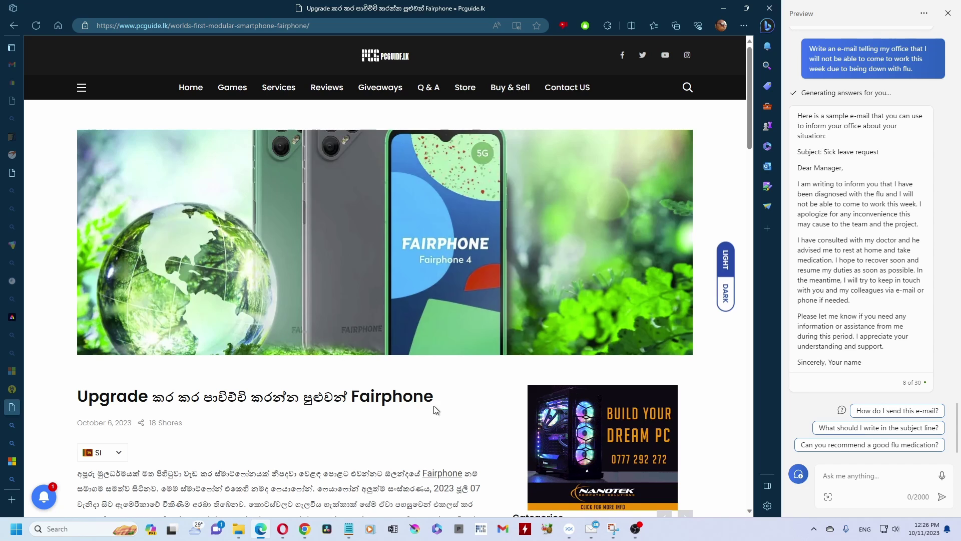
Send Copilot the prompt "summerize this web article in 1 sentence" for the open Fairphone article
click(862, 485)
click(863, 474)
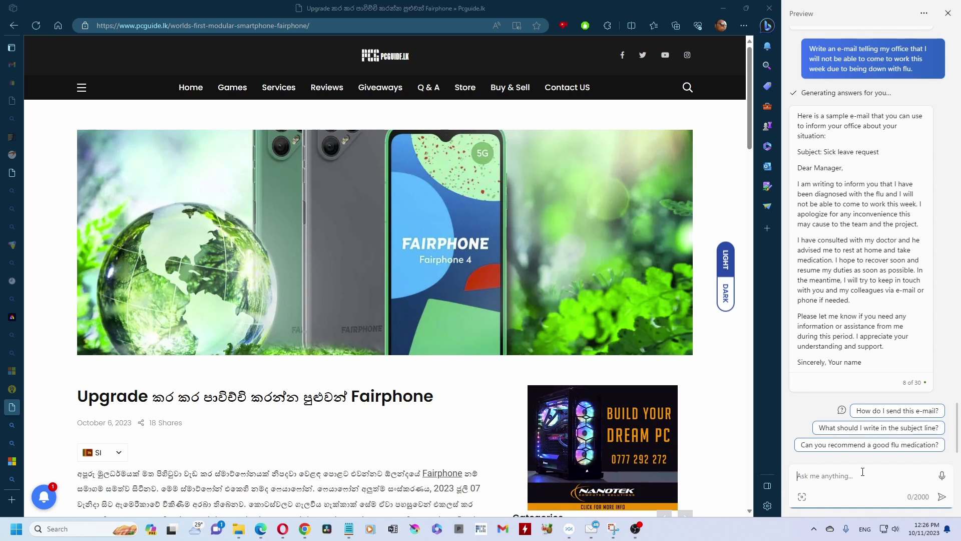
text(summerize)
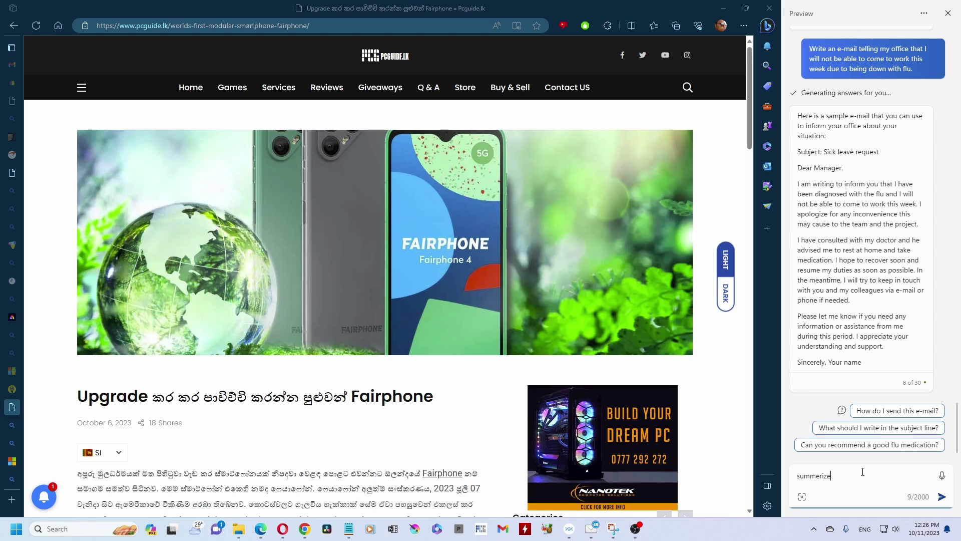
text( this web ar)
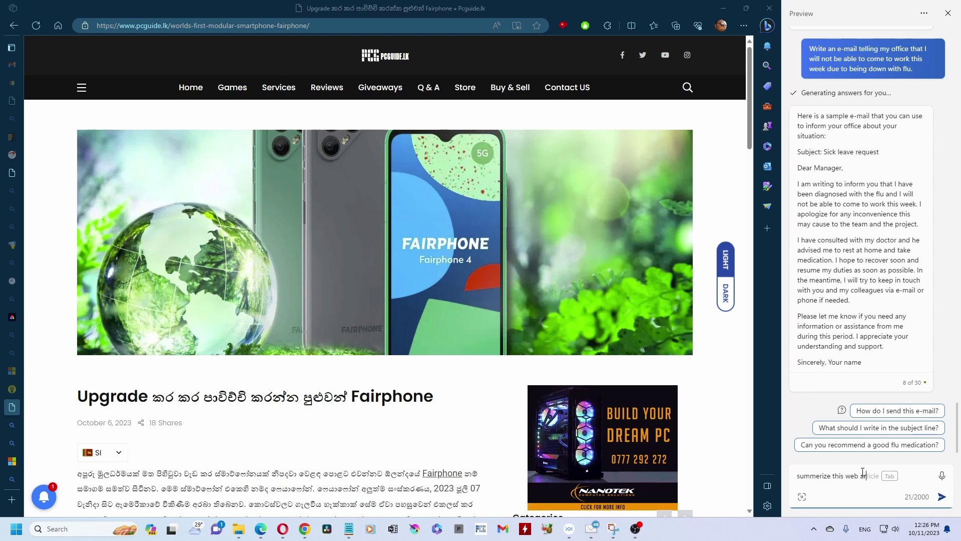
text(ticle in )
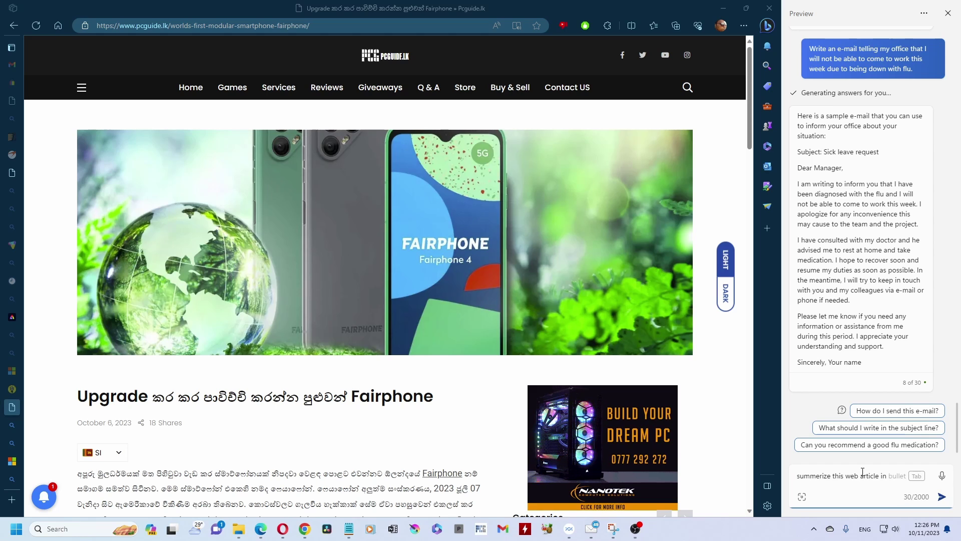
text(1 sentence)
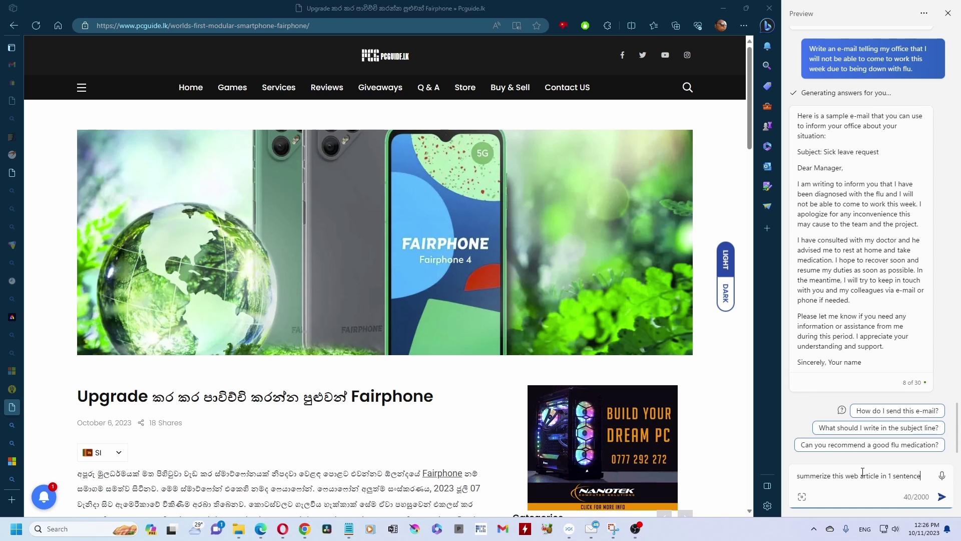
key(Return)
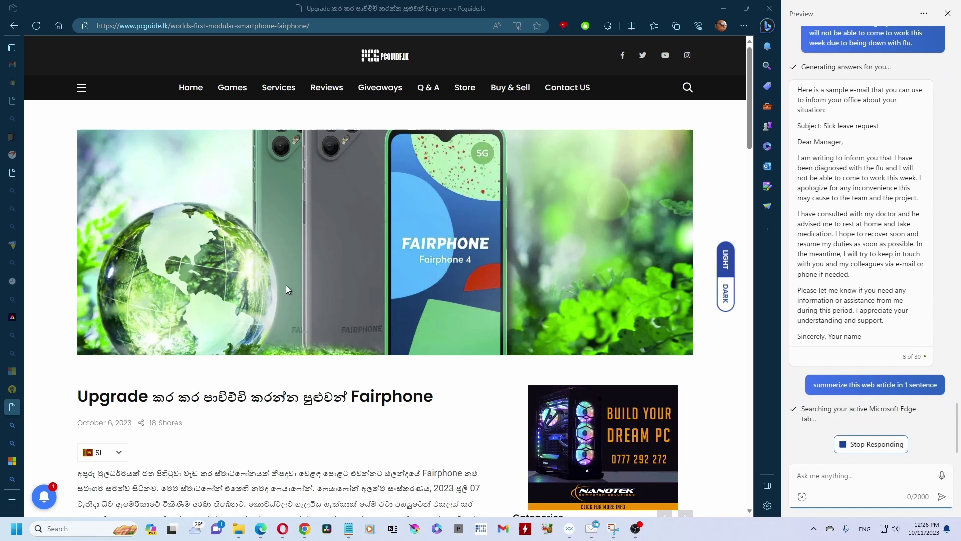
Look through the Fairphone article's text and images while Copilot generates the summary
scroll(286, 289, down, 5)
scroll(412, 233, up, 3)
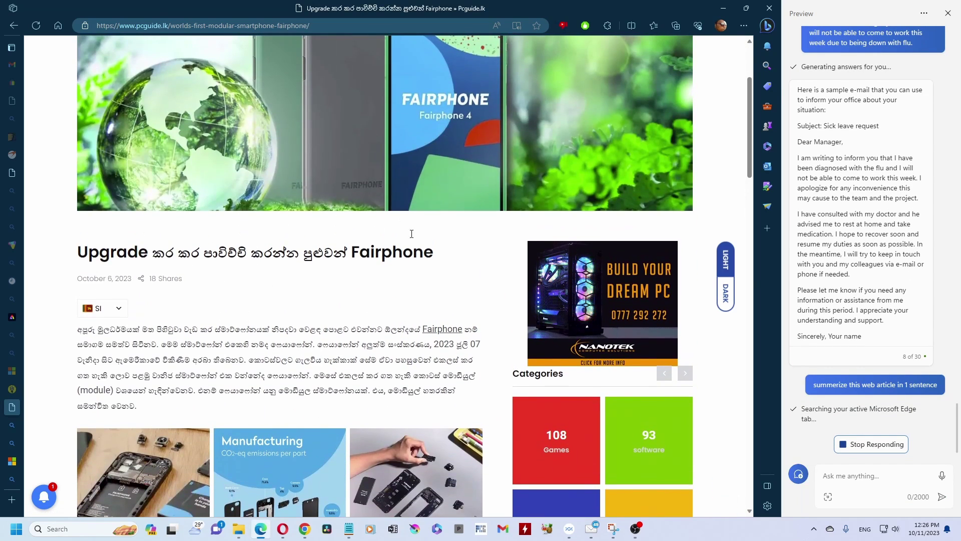
scroll(360, 319, down, 1)
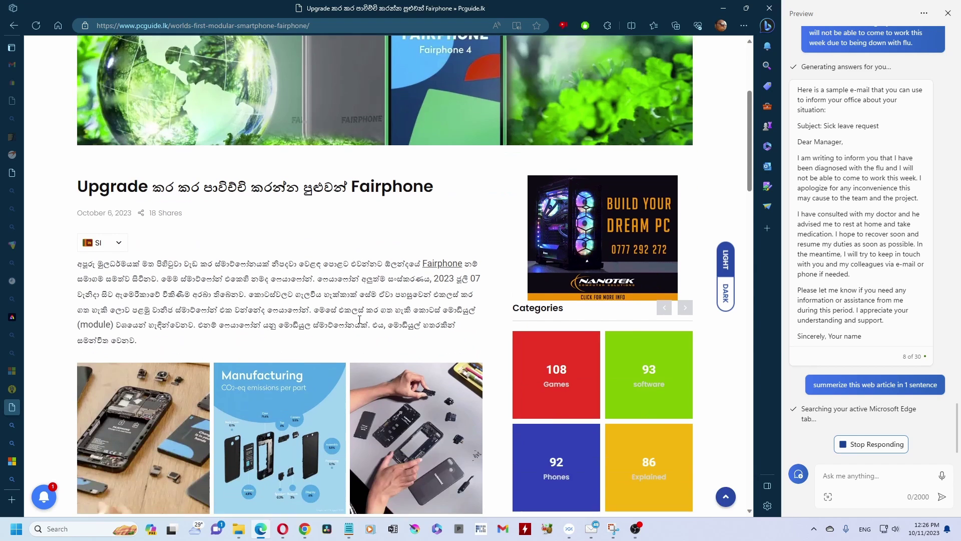
scroll(329, 223, down, 6)
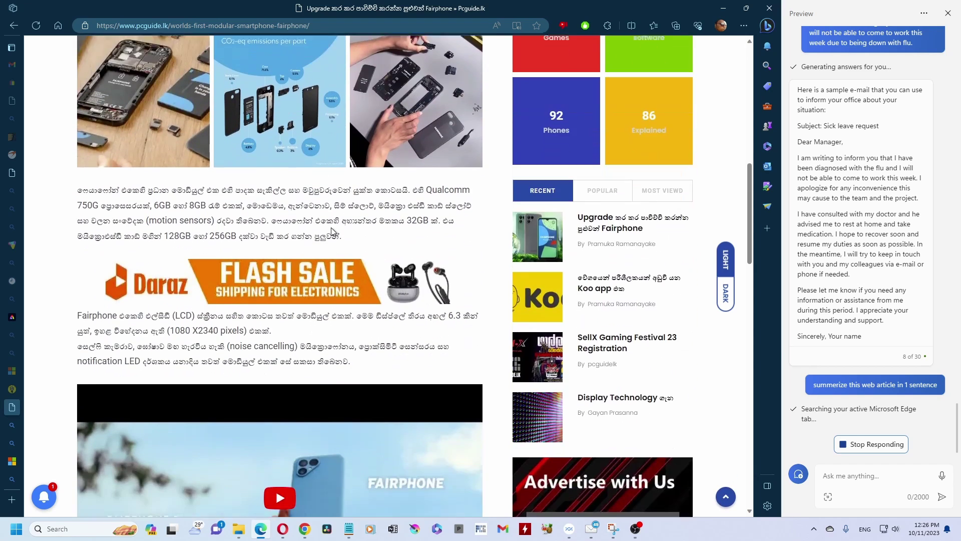
scroll(331, 228, down, 13)
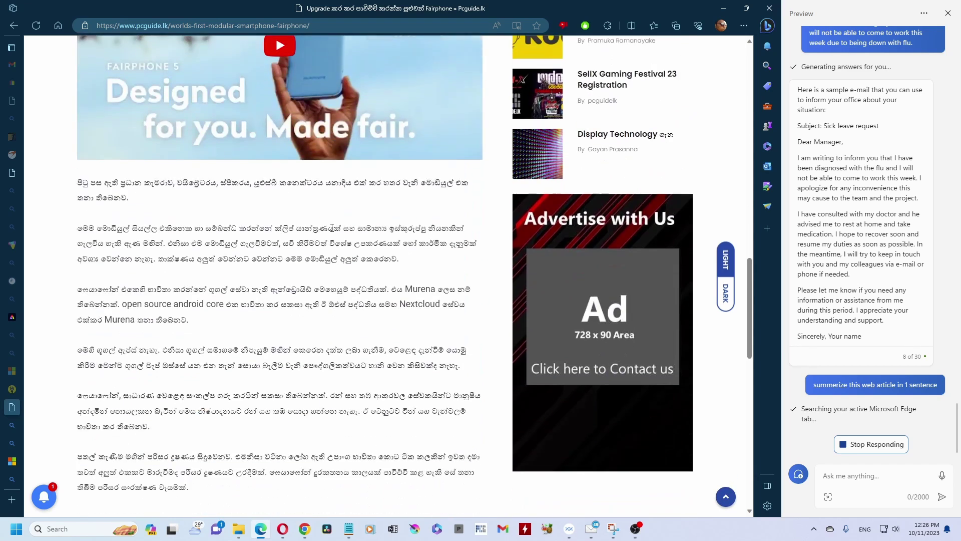
scroll(340, 297, up, 15)
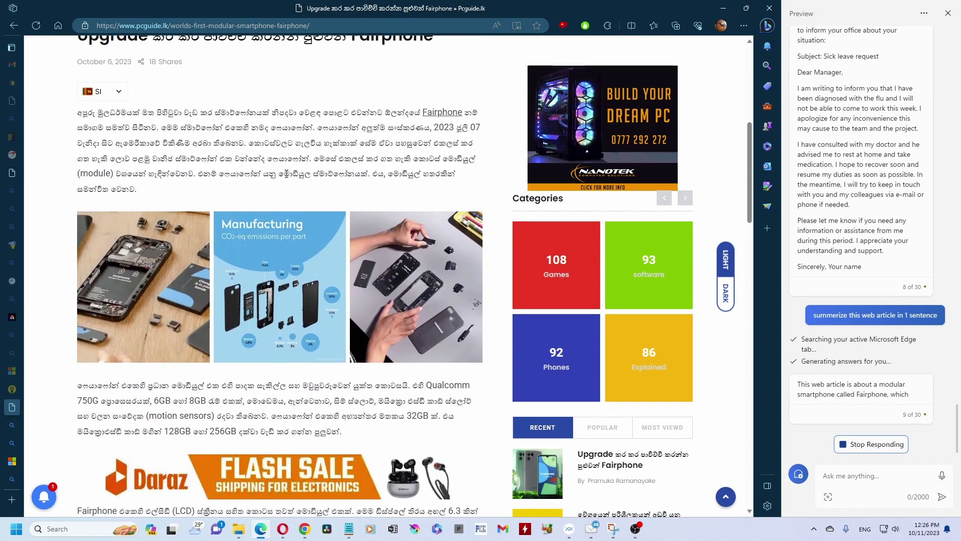
scroll(287, 172, up, 5)
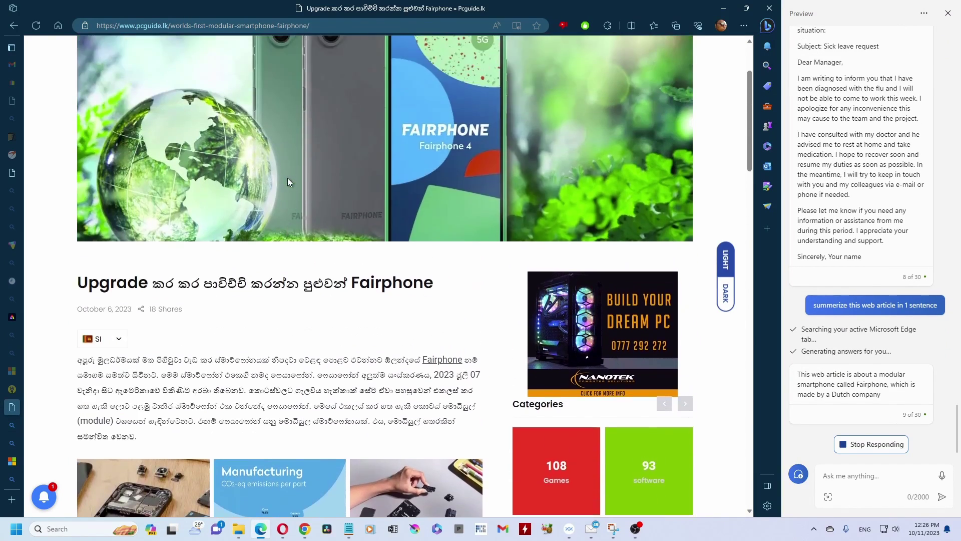
scroll(344, 334, down, 2)
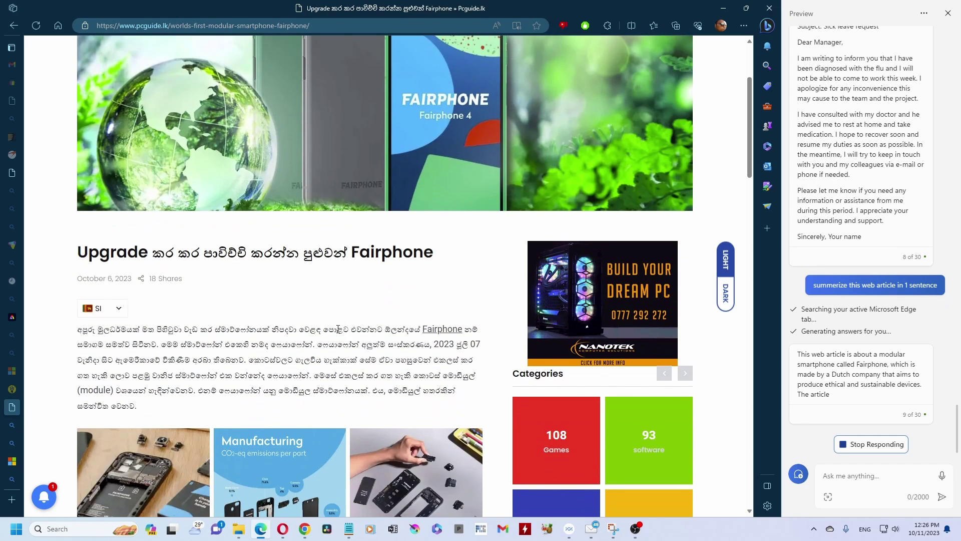